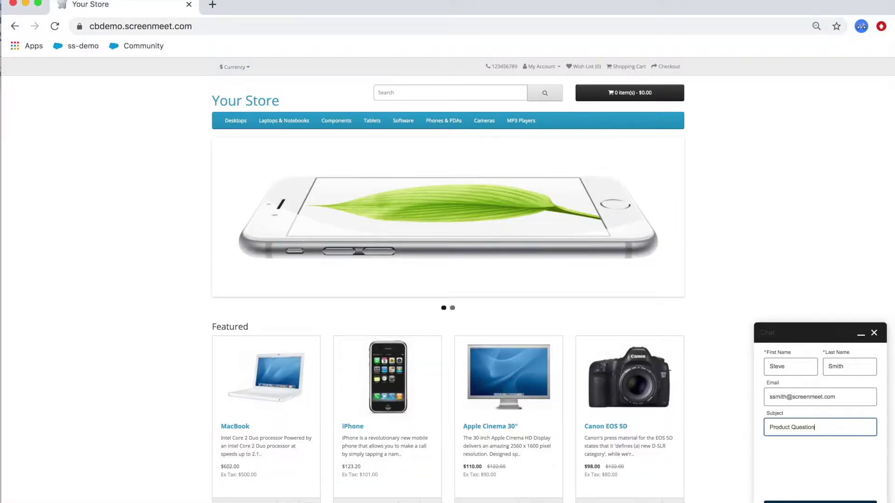
# - Submit the store chat request, then bring the browser forward once the agent's video-chat invitation arrives
pyautogui.press('Return')
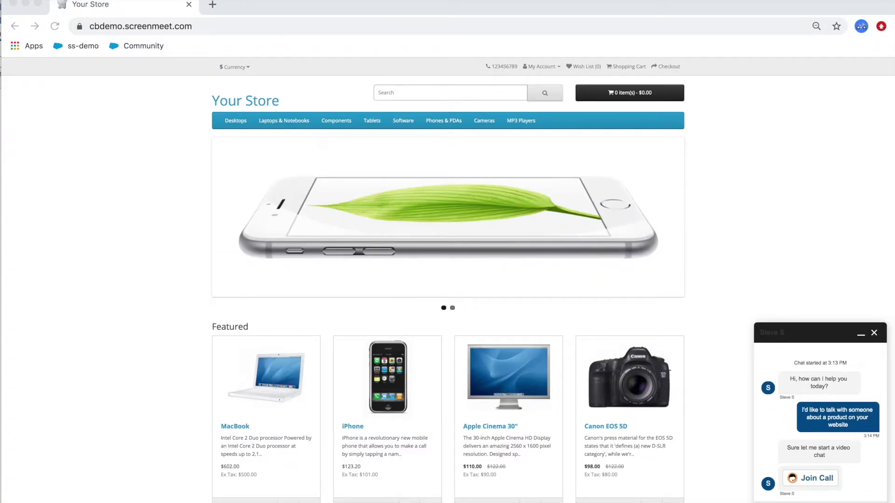
pyautogui.click(817, 476)
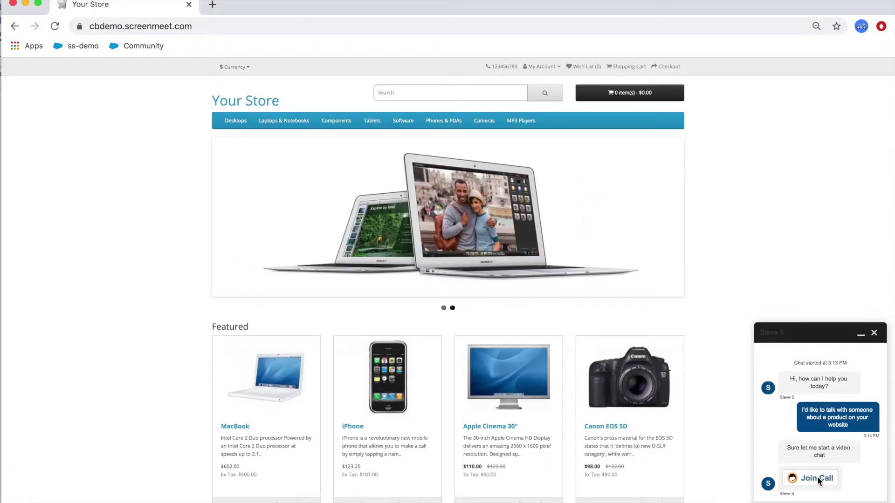
# - Join the agent's video call from the chat and enter the meeting as Customer
pyautogui.click(817, 480)
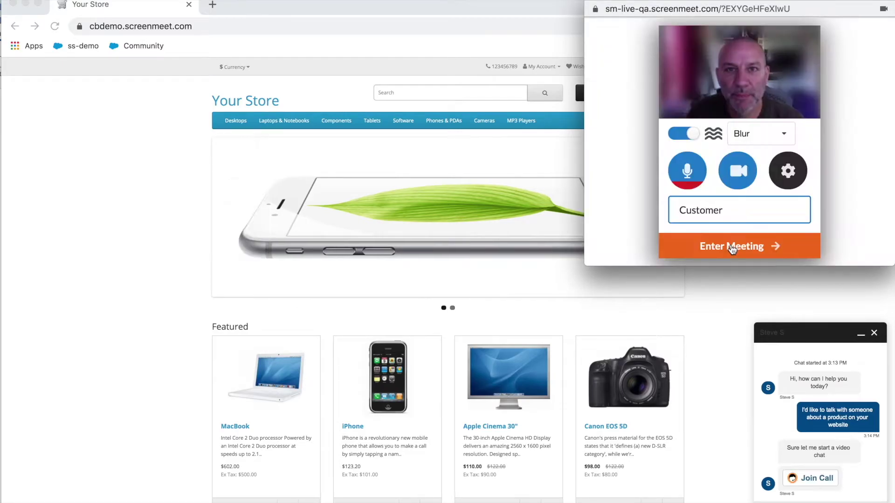
pyautogui.click(731, 249)
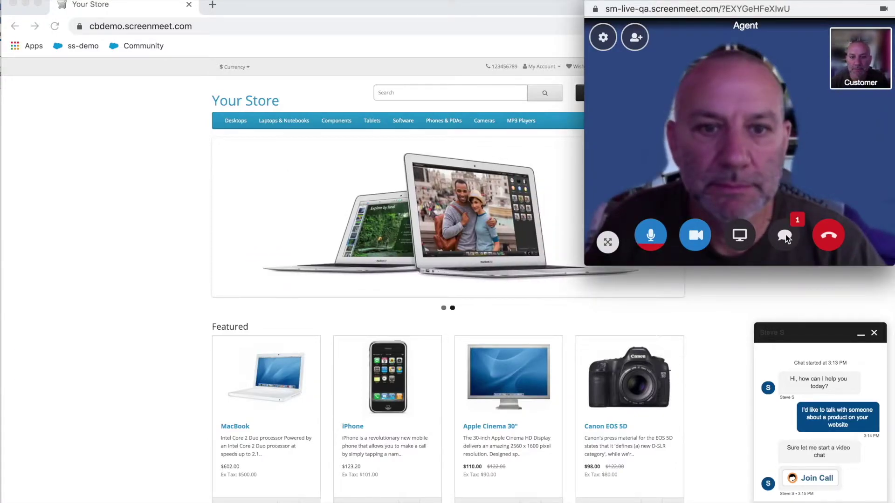
# - Follow the agent's cobrowse link from the meeting chat and accept co-browsing of the Your Store page
pyautogui.click(784, 235)
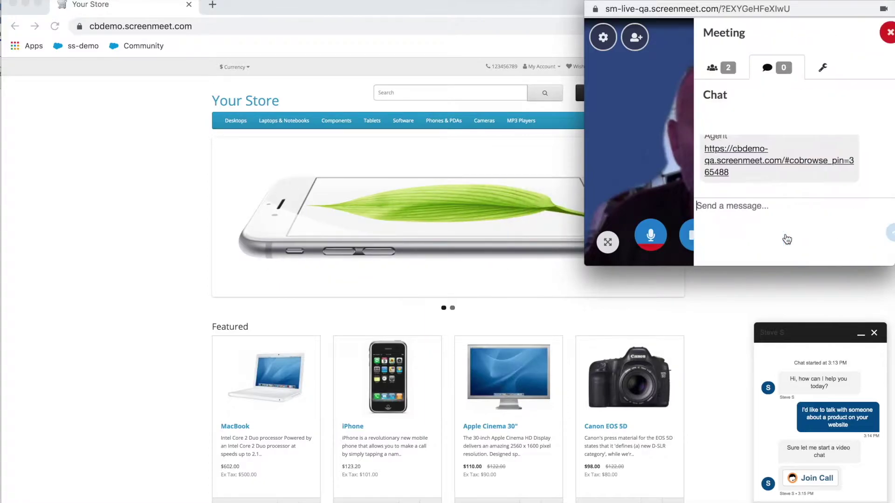
pyautogui.click(768, 164)
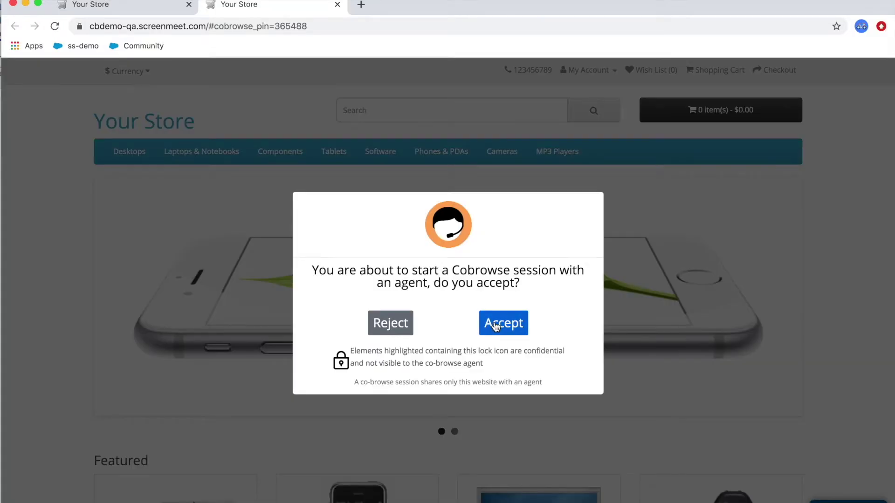
pyautogui.click(496, 325)
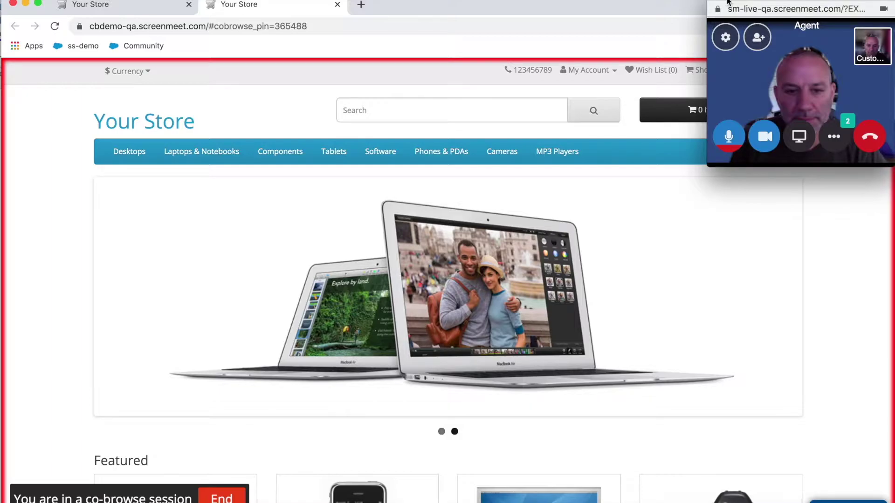
# - Bring the co-browsed Your Store page in front of the floating Agent video window
pyautogui.click(728, 2)
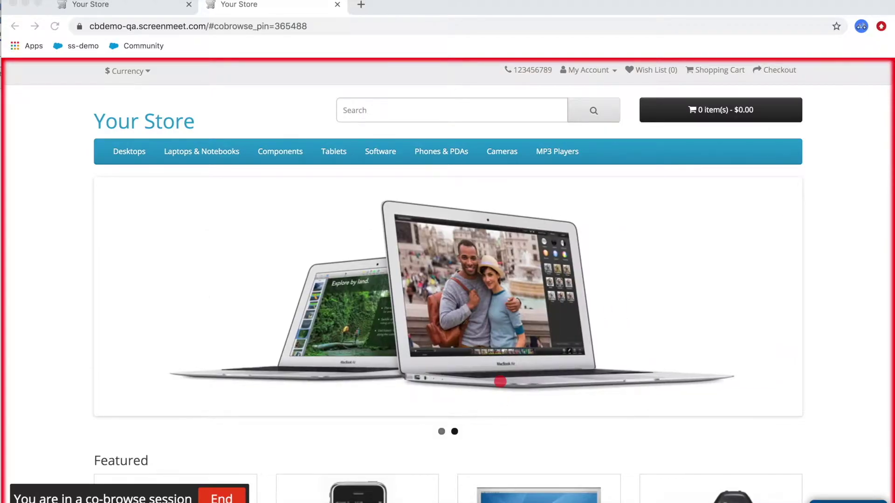
# - Grant the agent remote control, then go to the store's My Account > Login page
pyautogui.scroll(-10, 595, 315)
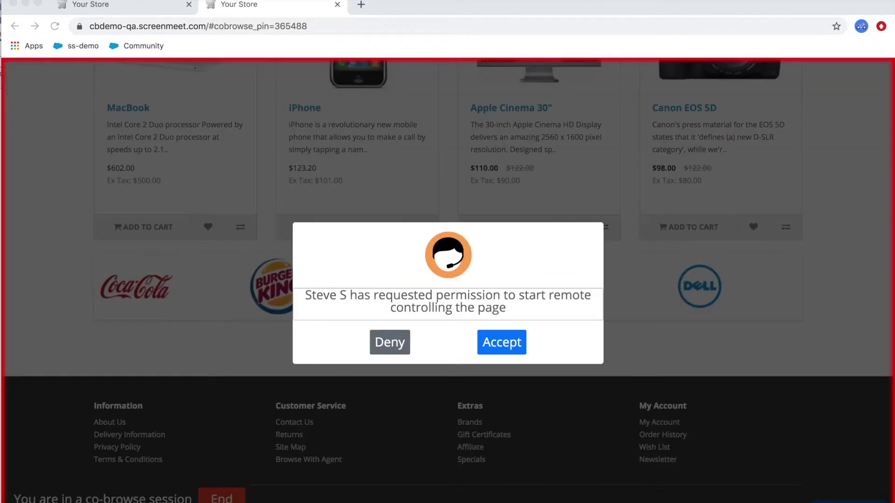
pyautogui.click(506, 345)
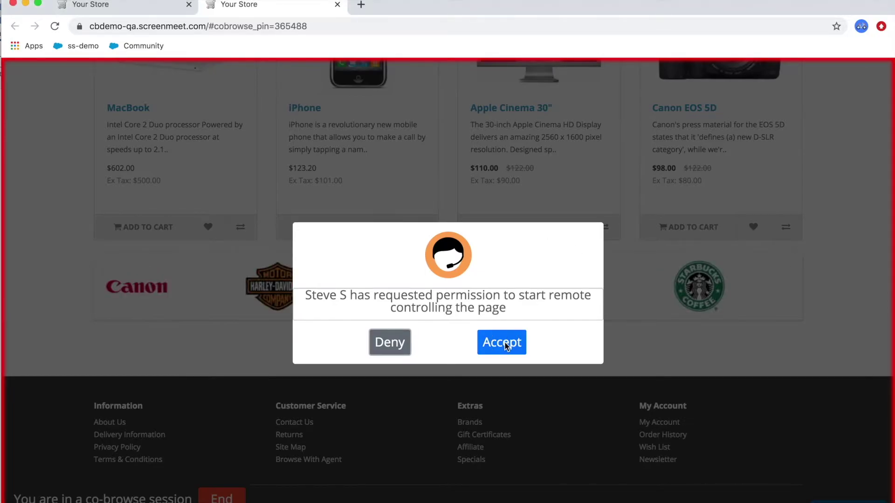
pyautogui.click(505, 345)
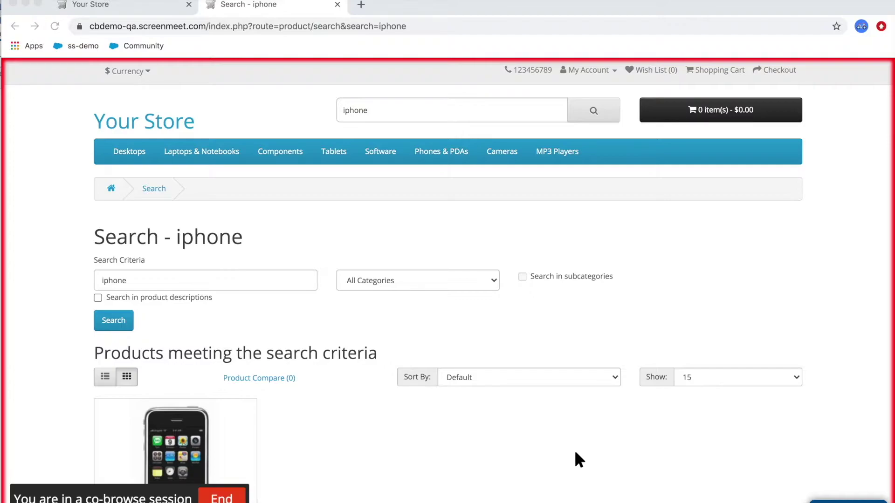
pyautogui.click(598, 72)
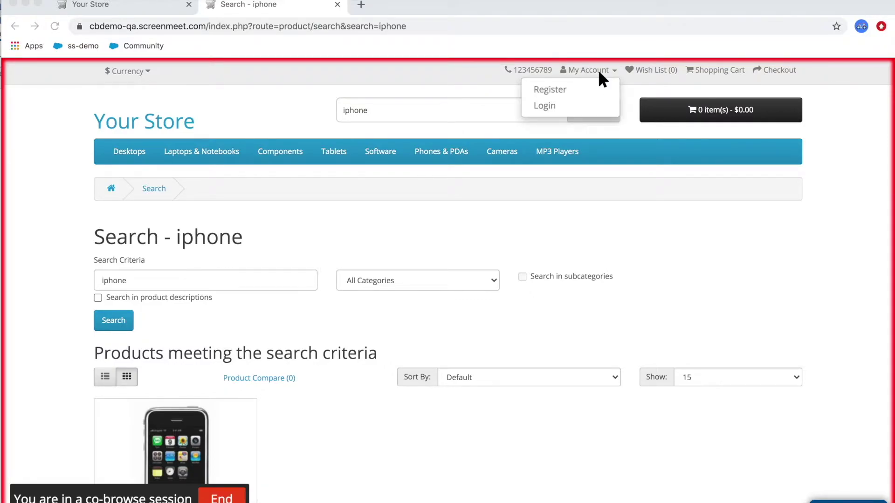
pyautogui.click(542, 108)
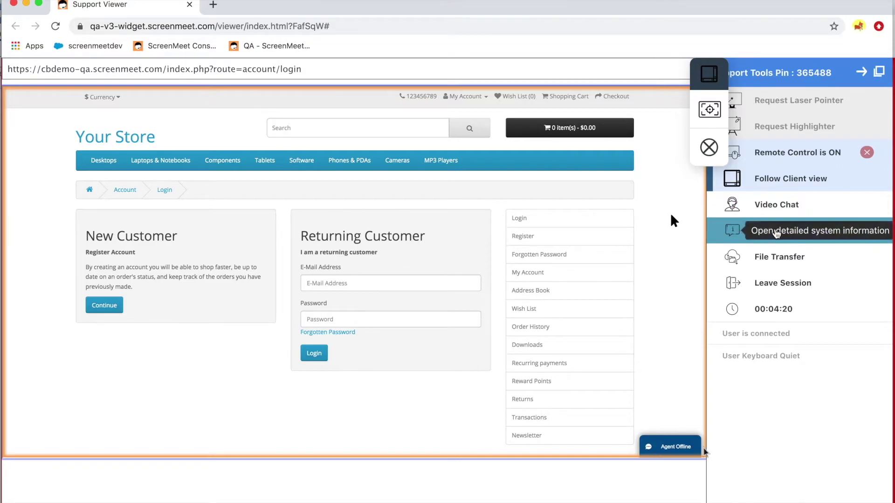
pyautogui.click(775, 233)
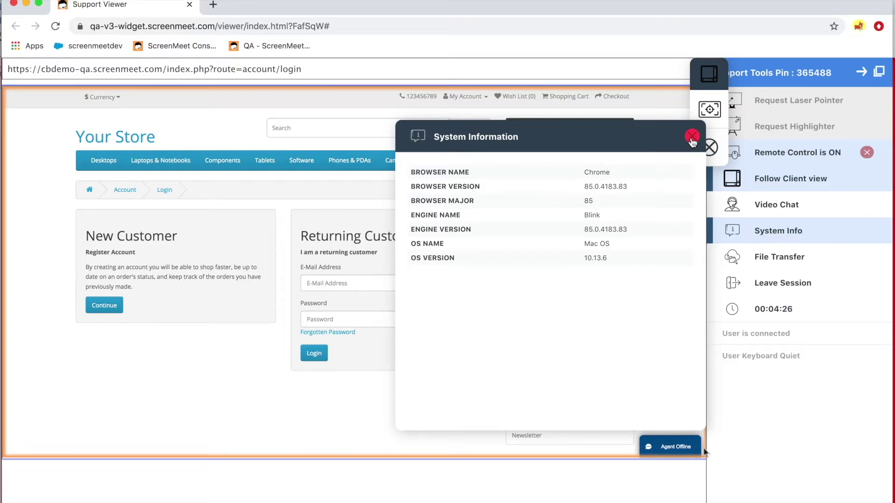
pyautogui.click(693, 140)
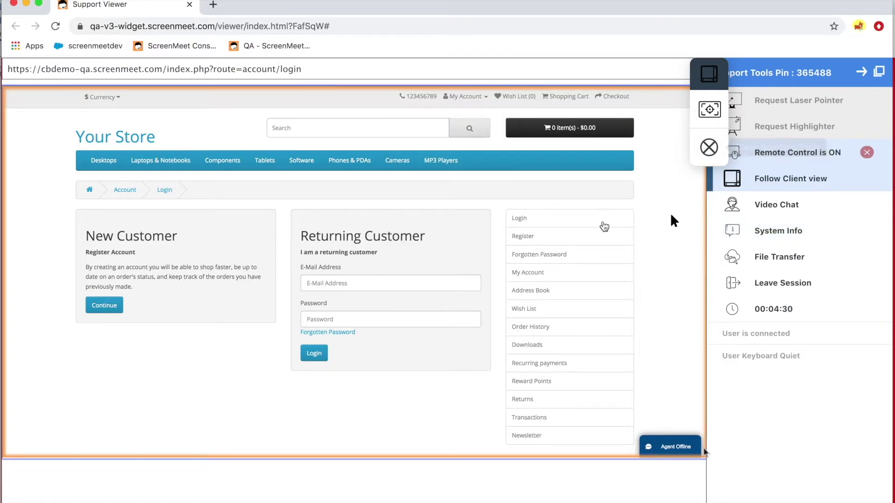
pyautogui.click(773, 259)
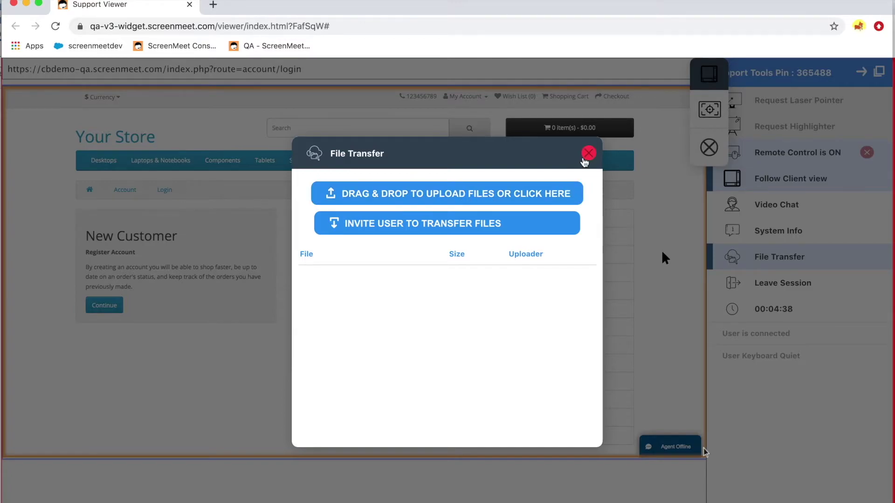
pyautogui.click(585, 157)
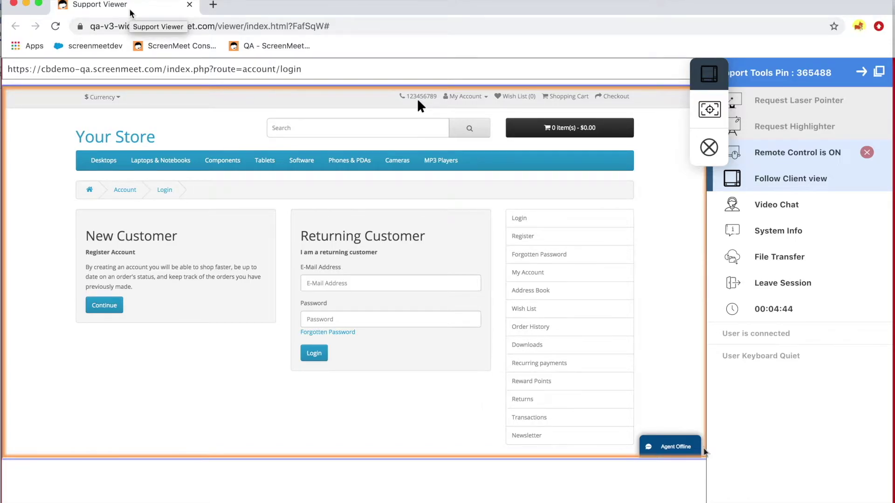
pyautogui.press('super+grave')
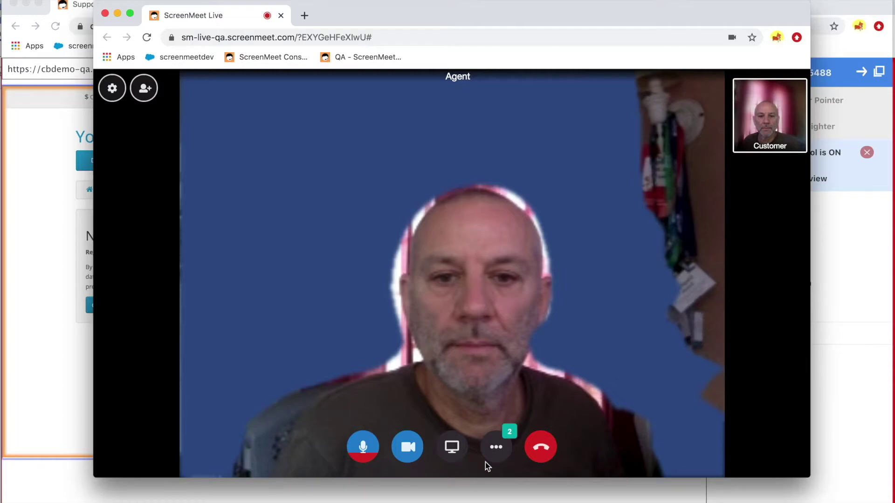
# - Open the meeting panel and switch from chat to the Call Participants list showing Agent and Customer
pyautogui.click(496, 447)
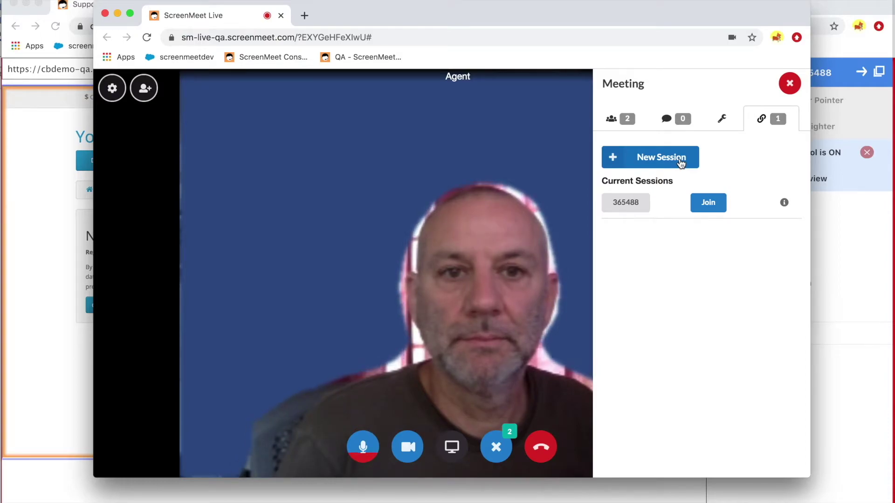
pyautogui.click(660, 120)
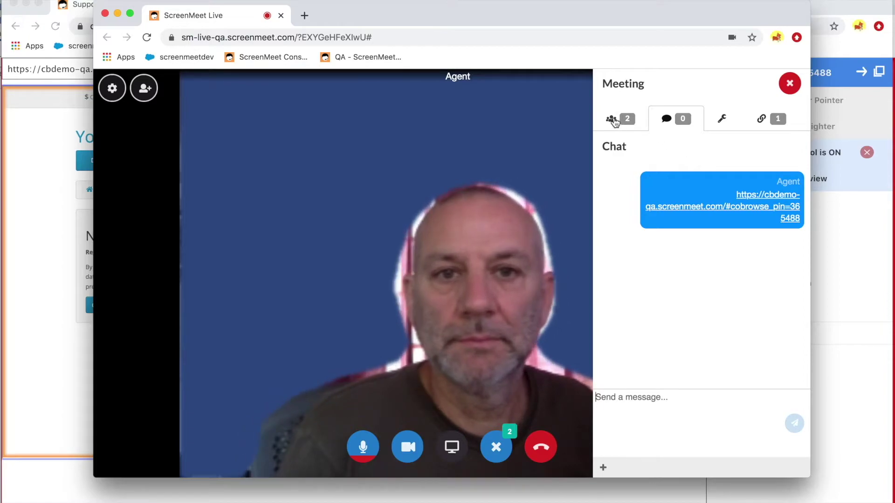
pyautogui.click(613, 120)
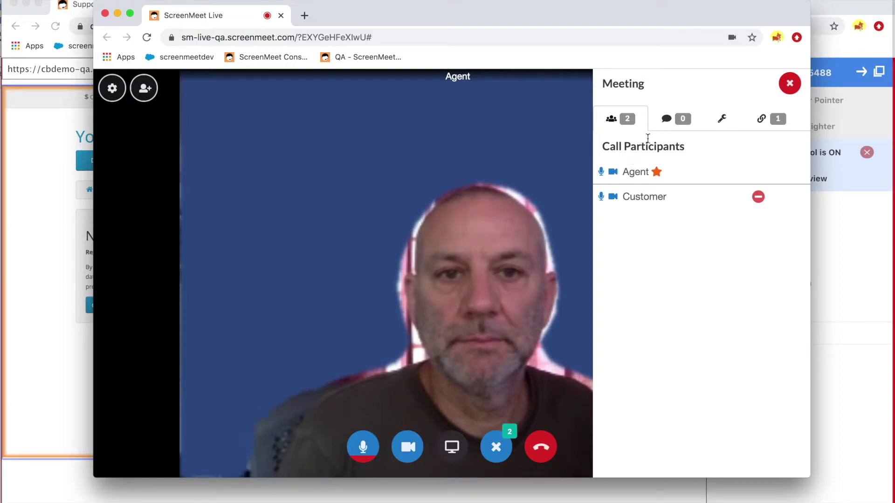
# - Open the Room Settings tab and read the tooltip of each room option
pyautogui.click(723, 119)
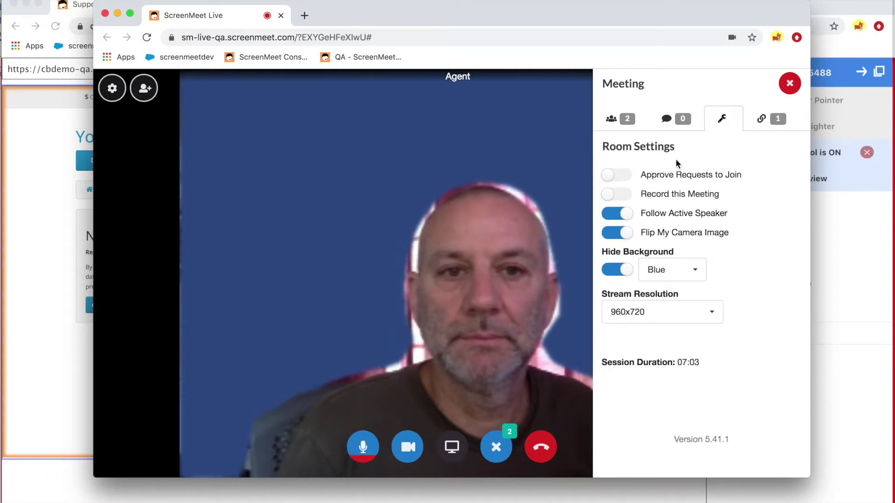
pyautogui.moveTo(623, 176)
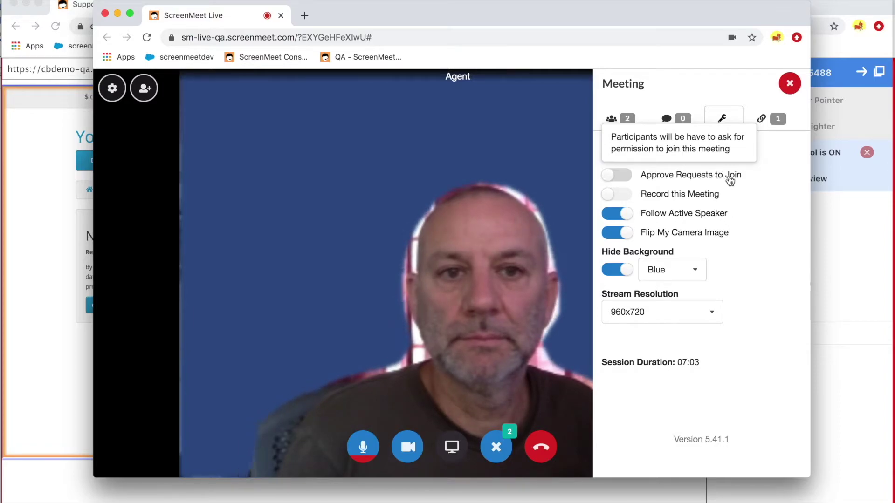
pyautogui.moveTo(716, 195)
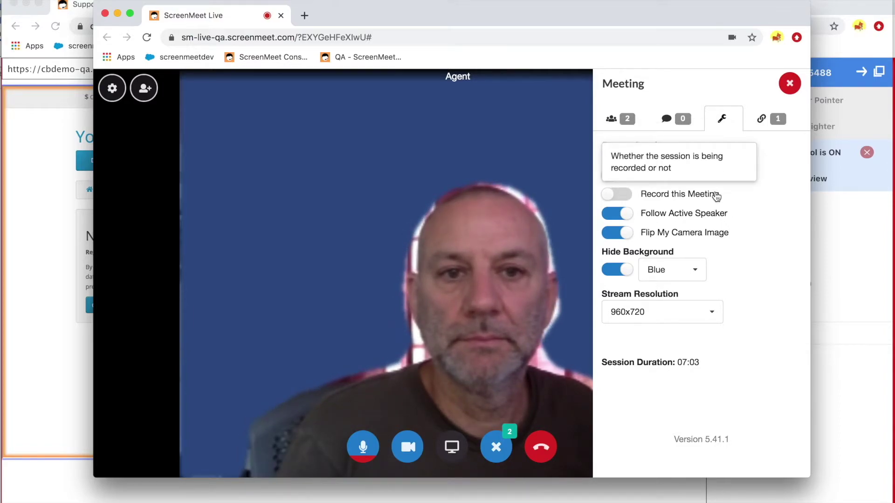
pyautogui.moveTo(716, 215)
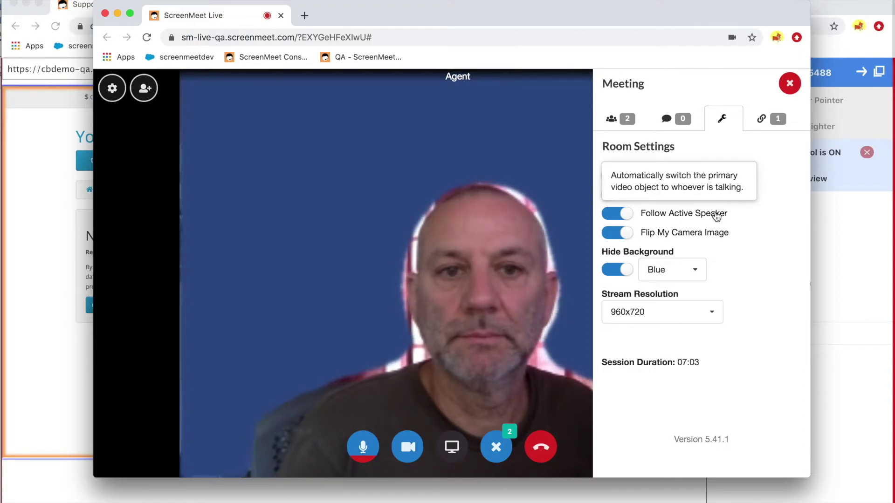
pyautogui.moveTo(709, 235)
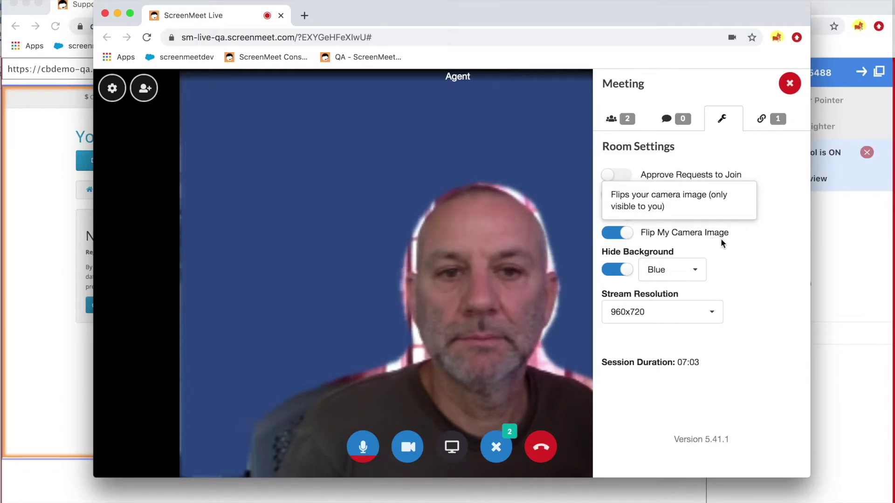
pyautogui.moveTo(655, 267)
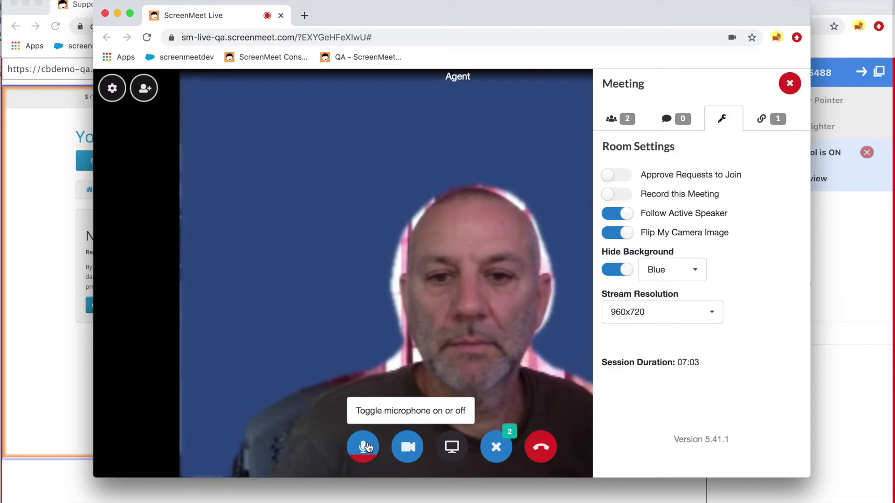
# - Mute the agent's microphone, glance at device settings, and return to the Support Viewer
pyautogui.click(367, 446)
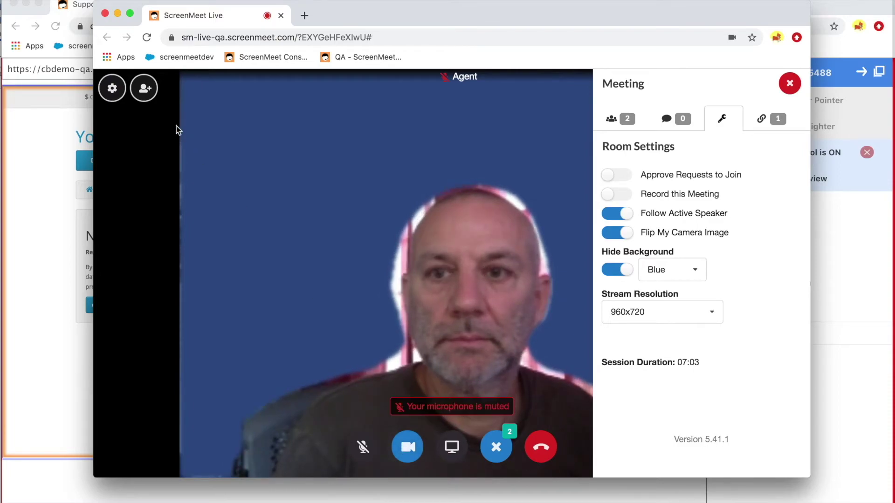
pyautogui.click(112, 88)
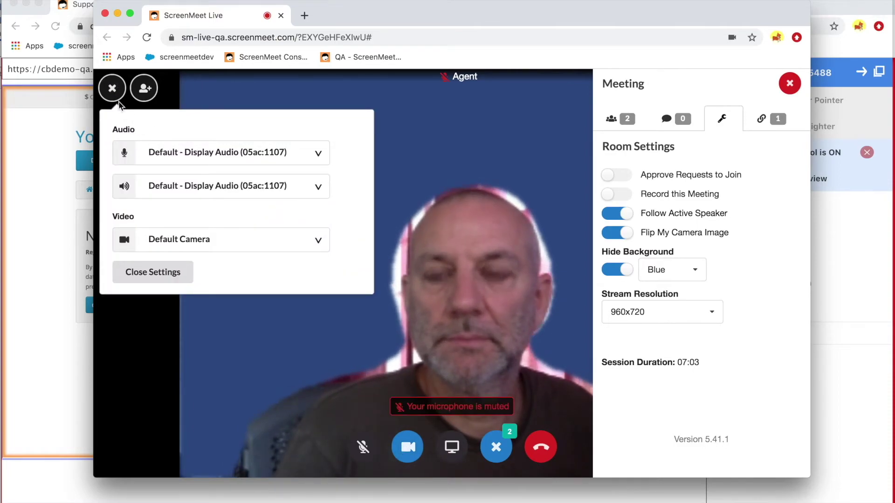
pyautogui.click(112, 89)
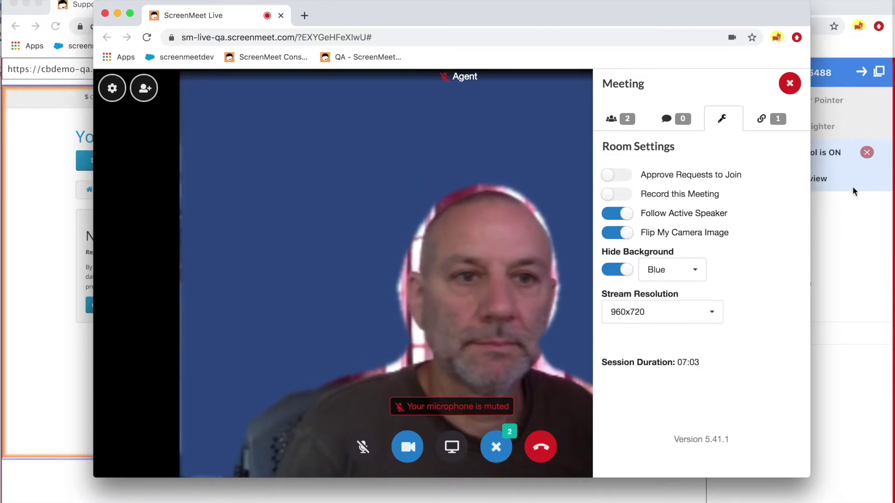
pyautogui.click(863, 214)
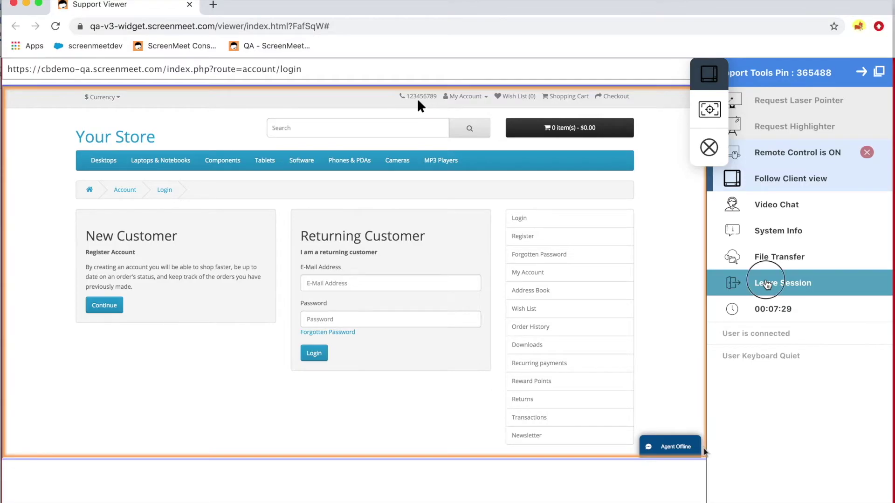
# - Leave the session from Support Tools, choosing Close Session to end it for everyone
pyautogui.click(767, 284)
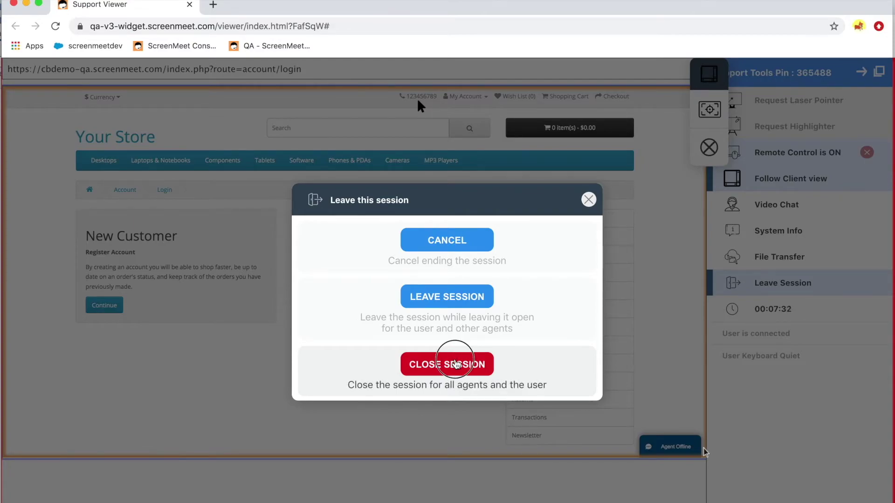
pyautogui.click(457, 365)
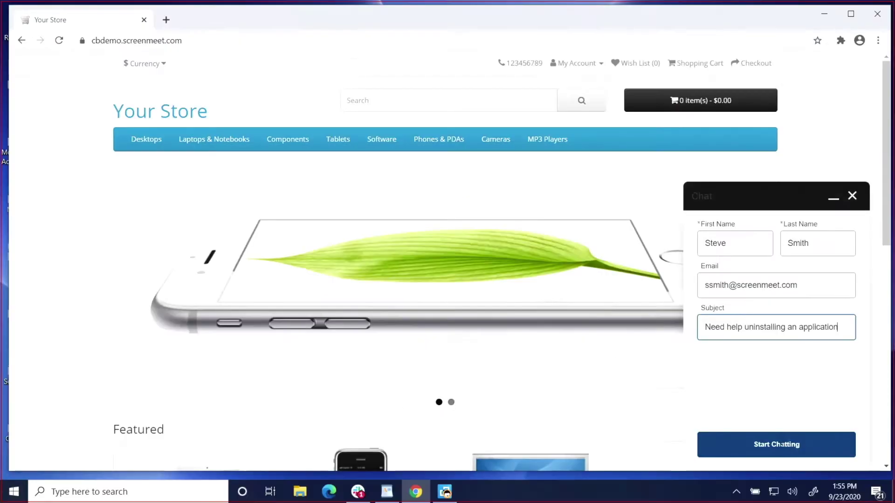
# - Start a new chat, send 'Can I speak with someone about getting some help on my pc?', and join the call
pyautogui.click(778, 445)
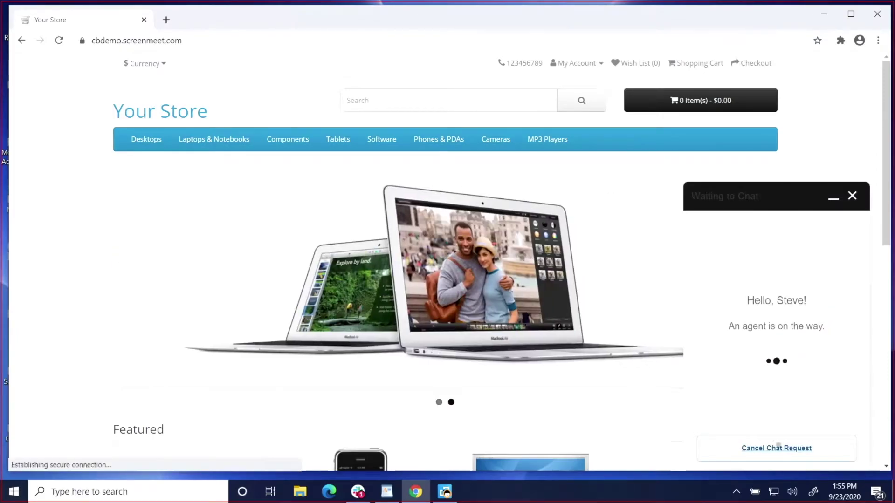
pyautogui.click(701, 453)
pyautogui.write('Can I speak with someone about getting so')
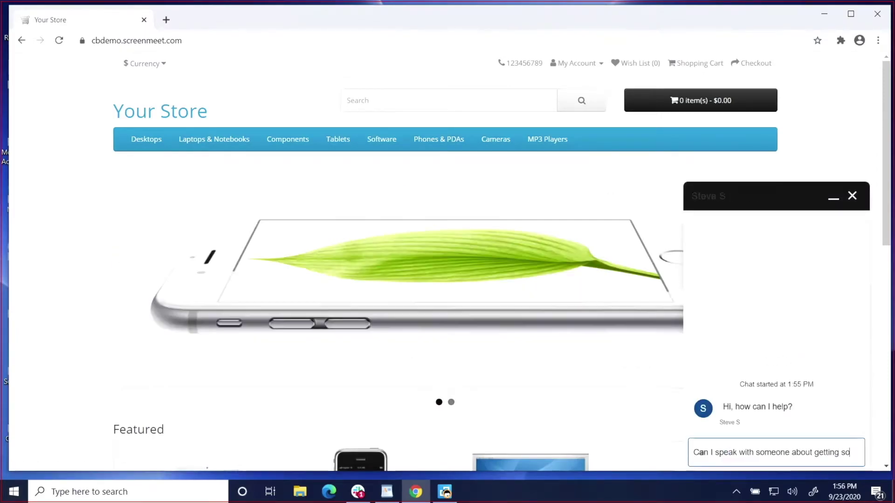
pyautogui.write('me help on my p')
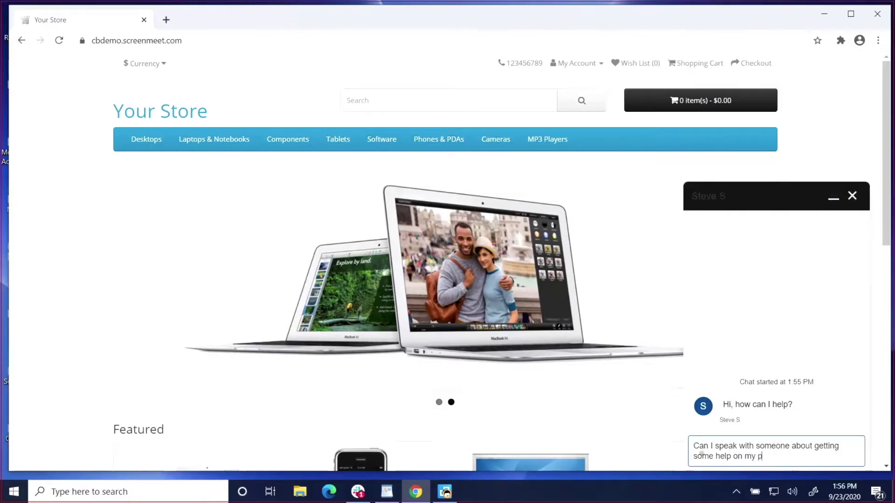
pyautogui.write('c?')
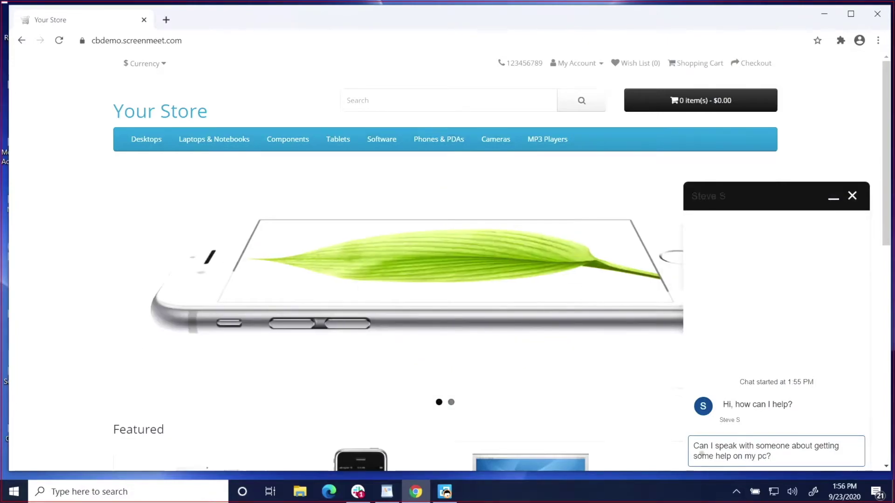
pyautogui.press('Return')
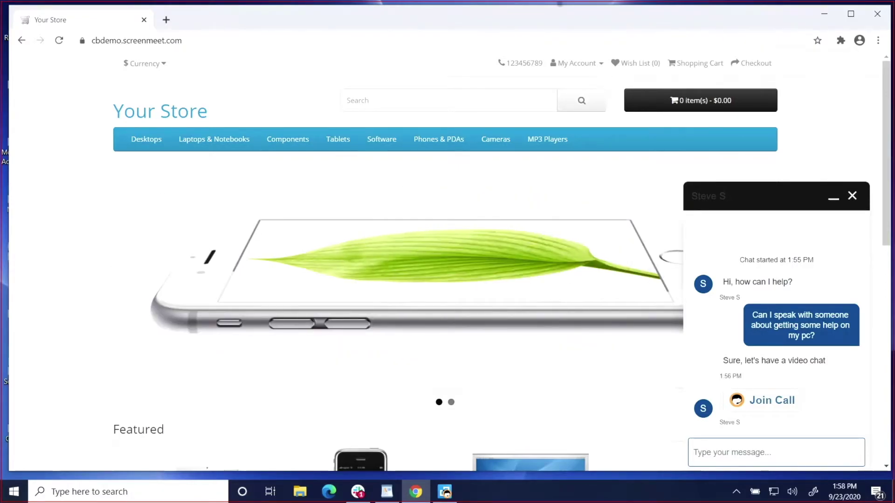
pyautogui.click(771, 402)
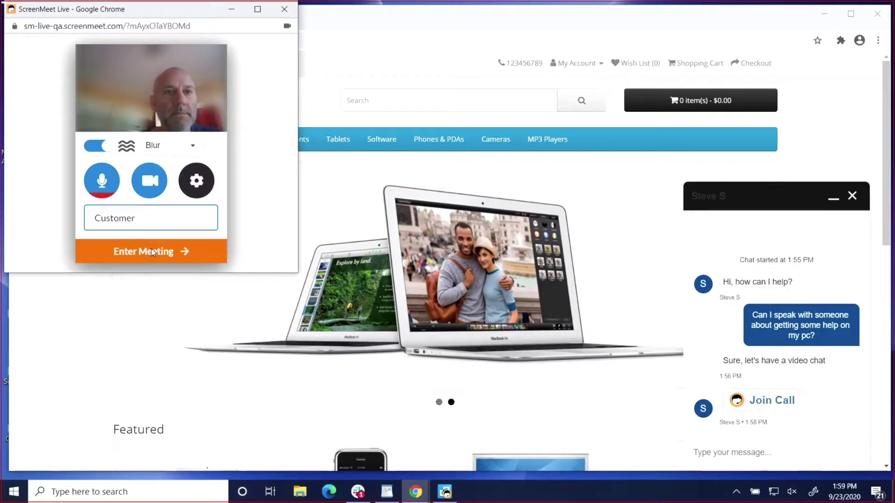
# - Join the meeting as Customer, move the call window aside, and open the agent's support link from Chat
pyautogui.click(151, 249)
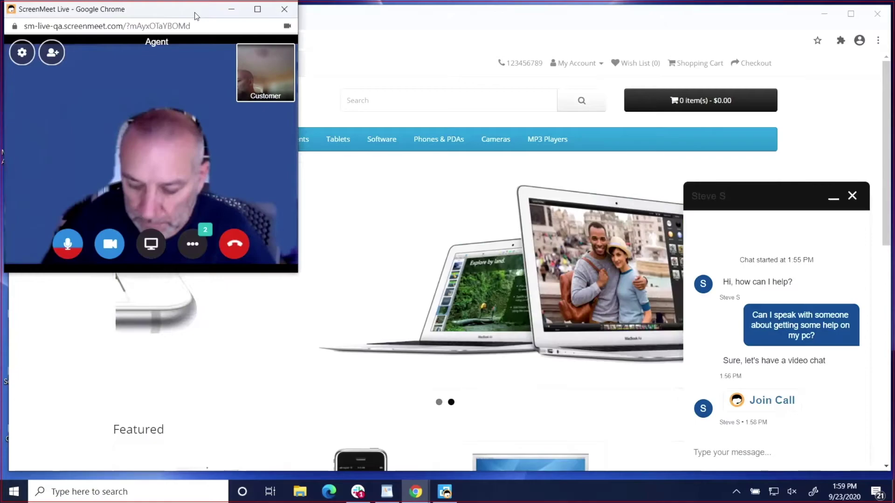
pyautogui.moveTo(206, 11); pyautogui.dragTo(783, 18)
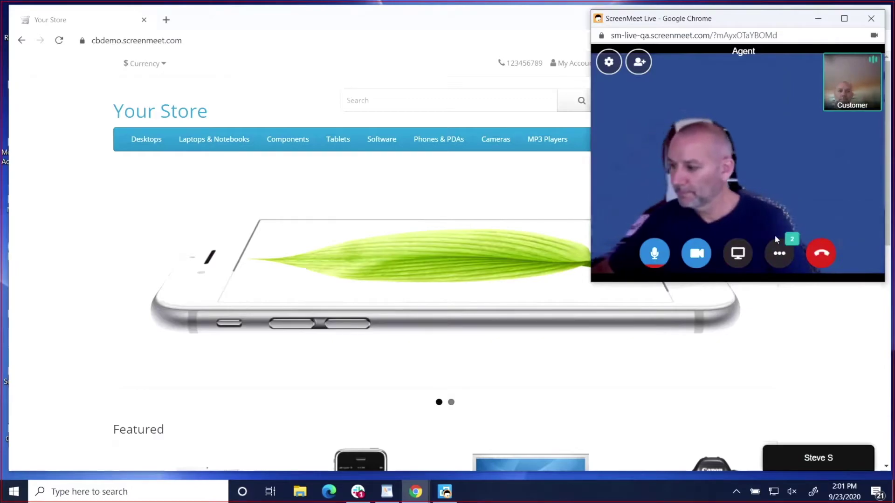
pyautogui.click(776, 247)
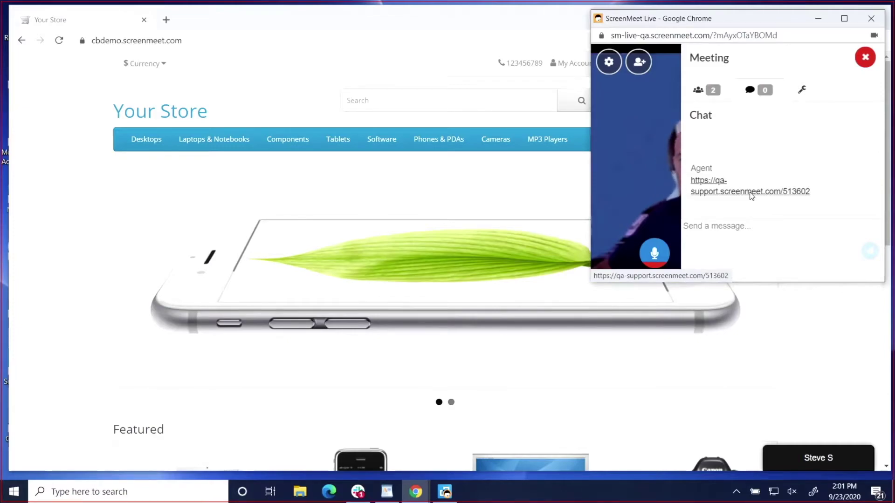
pyautogui.click(751, 195)
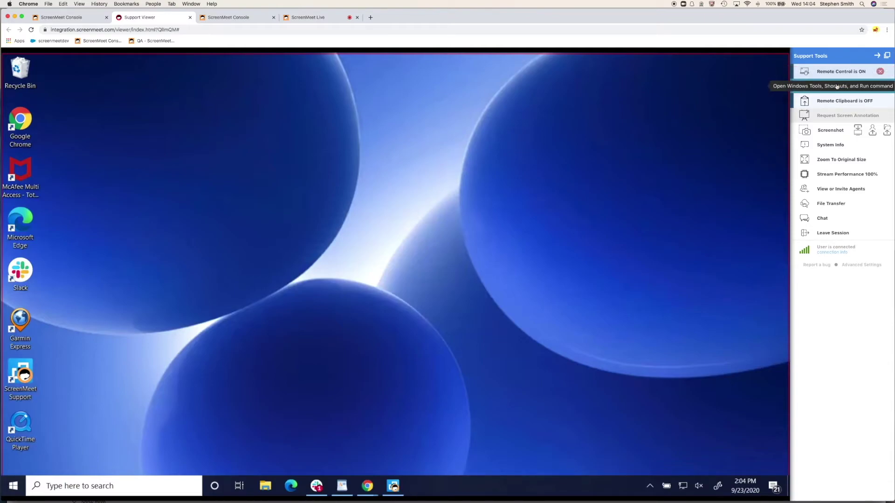
# - With the customer's desktop connected under Remote Control, open the remote Windows Tools panel
pyautogui.click(837, 87)
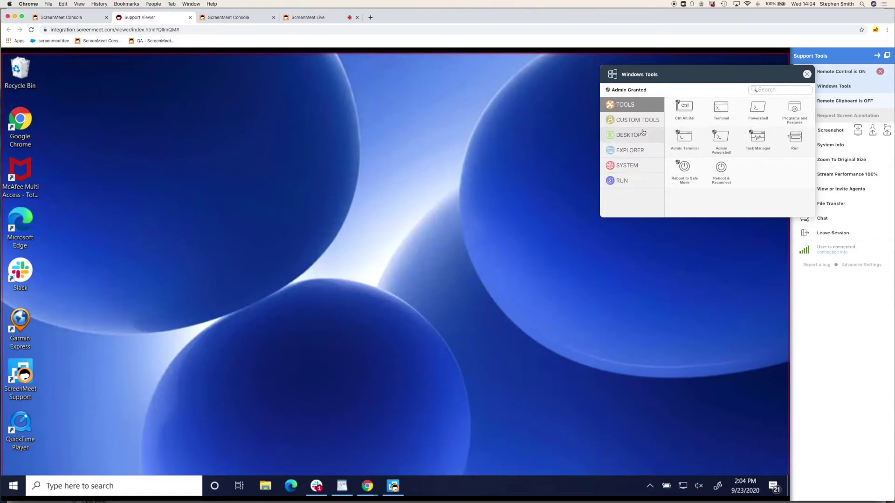
# - Launch Programs and Features on the remote PC, scroll its installed programs, then close it
pyautogui.click(795, 110)
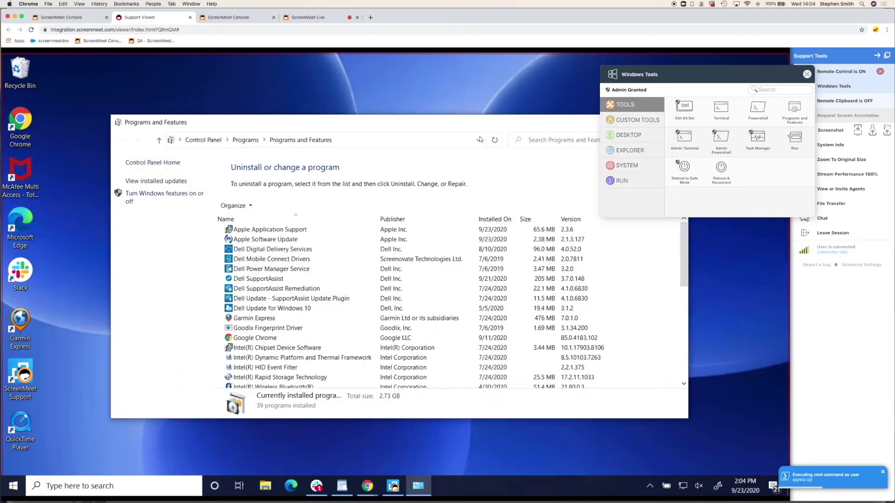
pyautogui.click(808, 75)
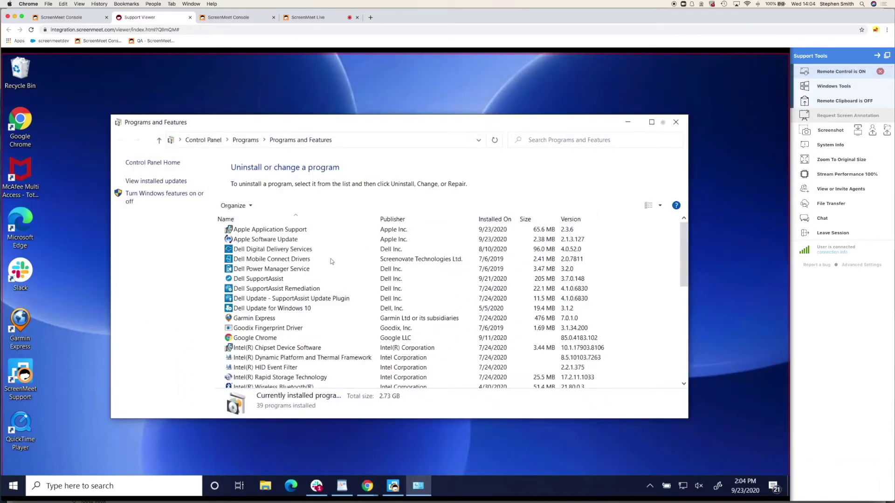
pyautogui.scroll(-5, 315, 272)
pyautogui.scroll(5, 315, 272)
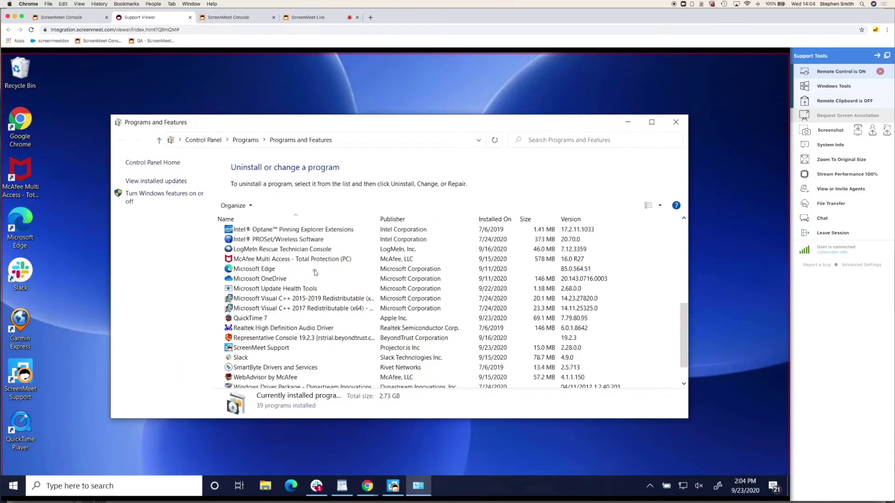
pyautogui.click(677, 122)
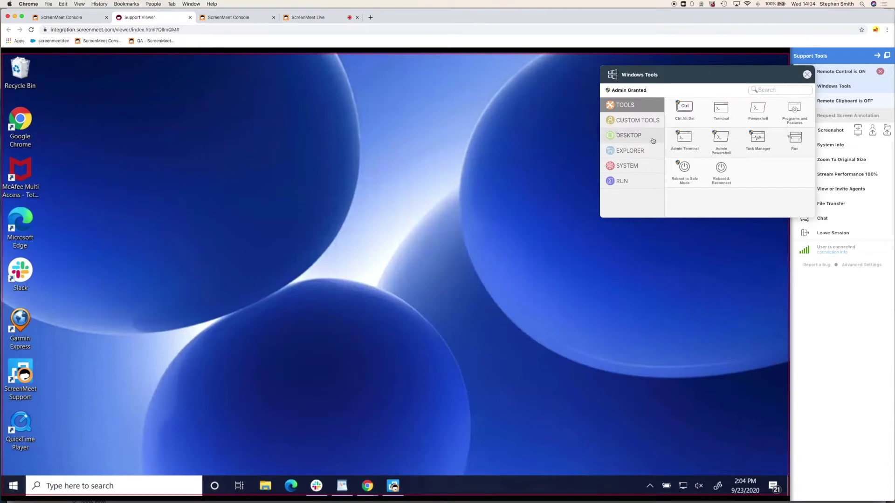
# - Close the Windows Tools panel and download a screenshot of the customer's screen to the computer
pyautogui.click(834, 85)
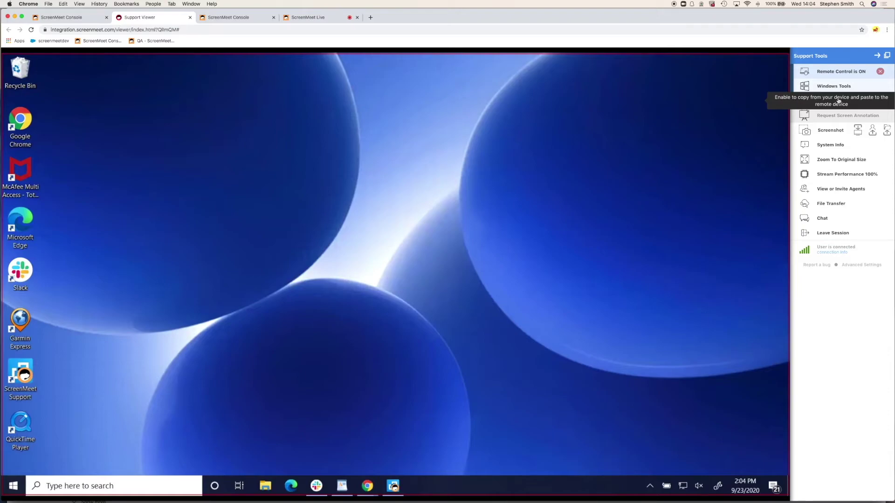
pyautogui.click(856, 132)
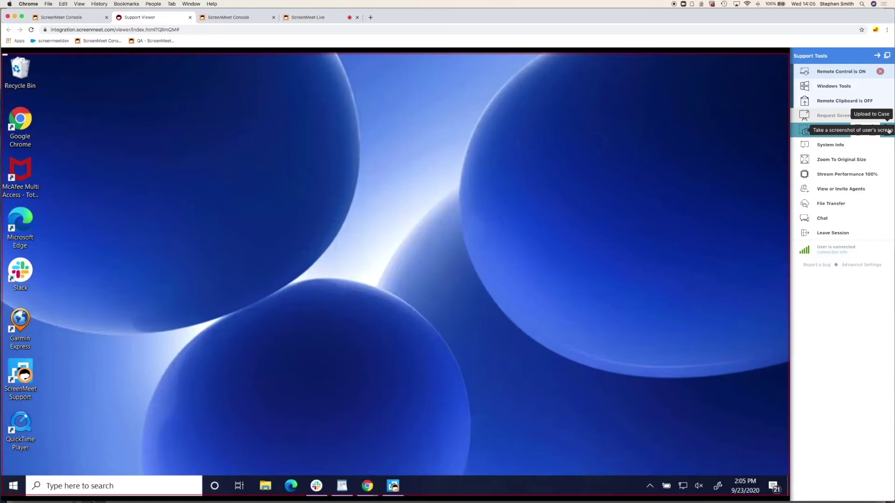
pyautogui.click(833, 146)
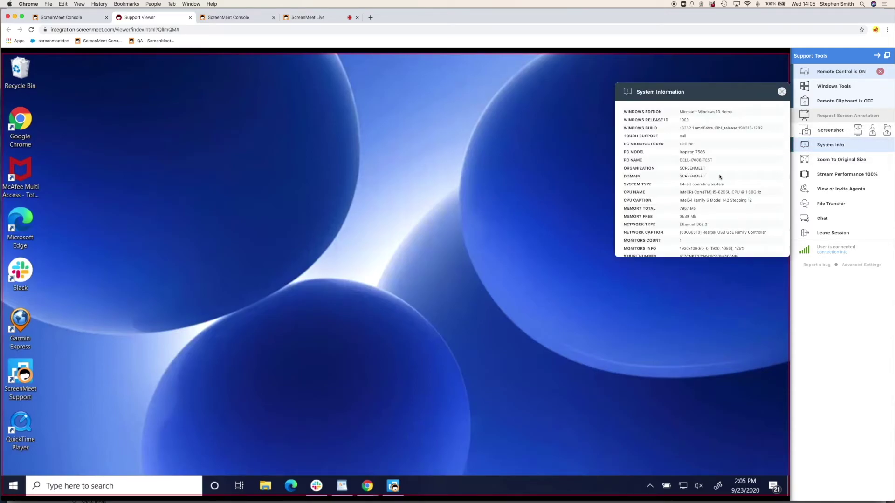
pyautogui.scroll(-3, 721, 178)
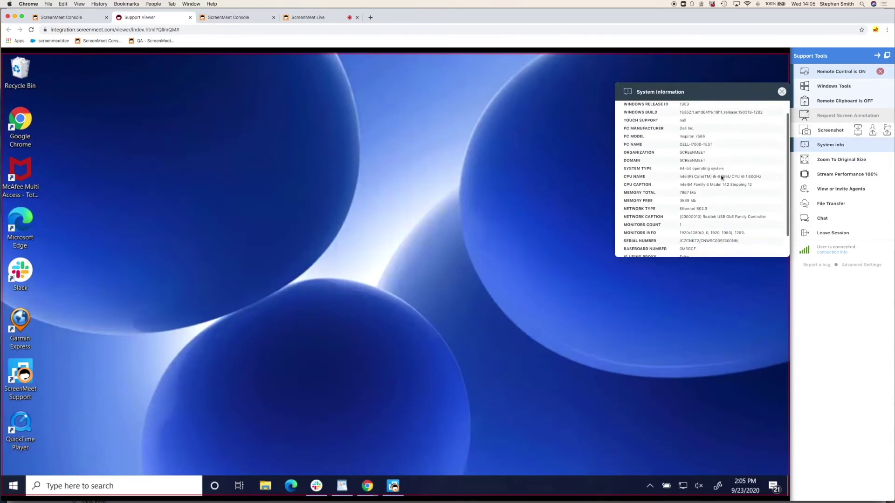
pyautogui.scroll(-1, 722, 178)
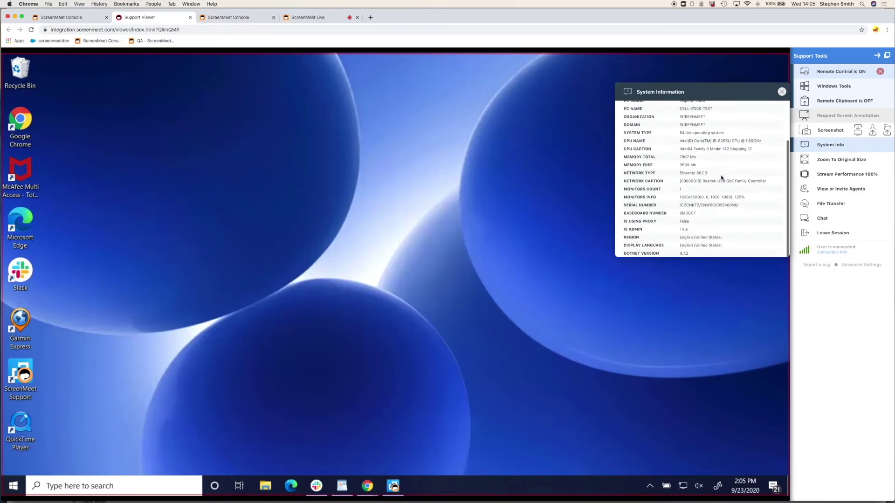
pyautogui.scroll(4, 722, 178)
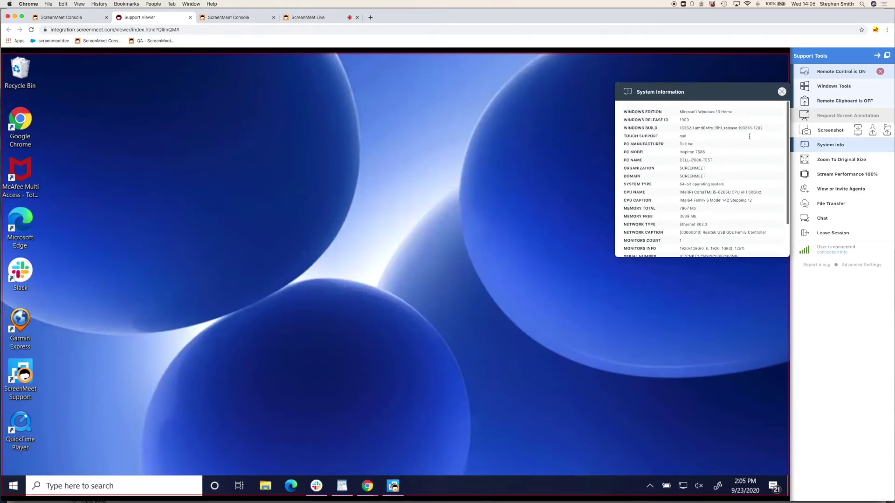
pyautogui.click(781, 93)
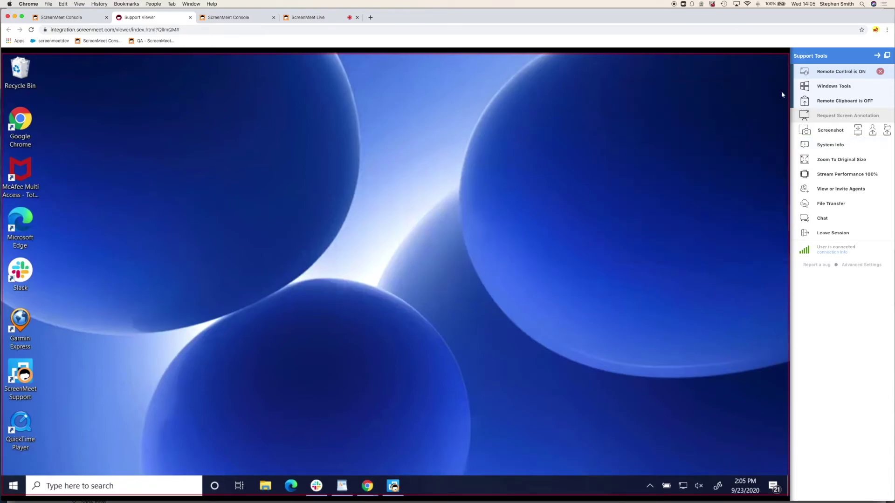
# - Confirm Stream Performance FPS and Resolution are both 100%, then view the session's agents
pyautogui.click(837, 178)
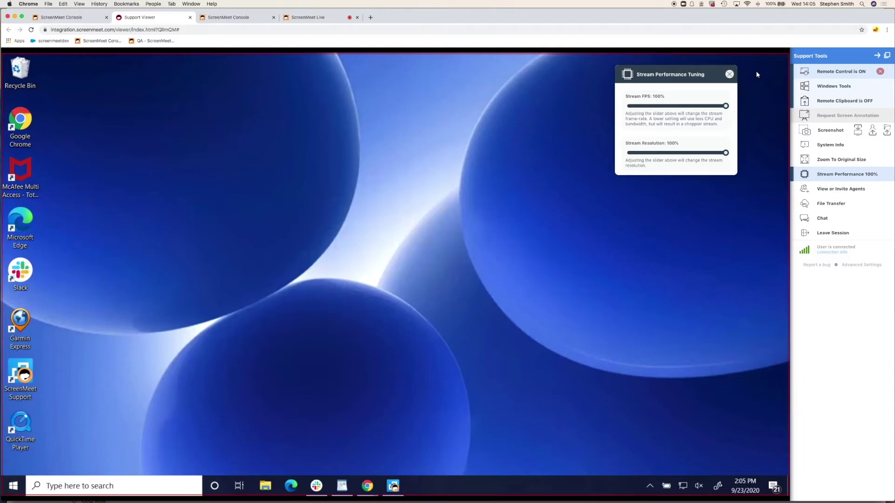
pyautogui.click(729, 74)
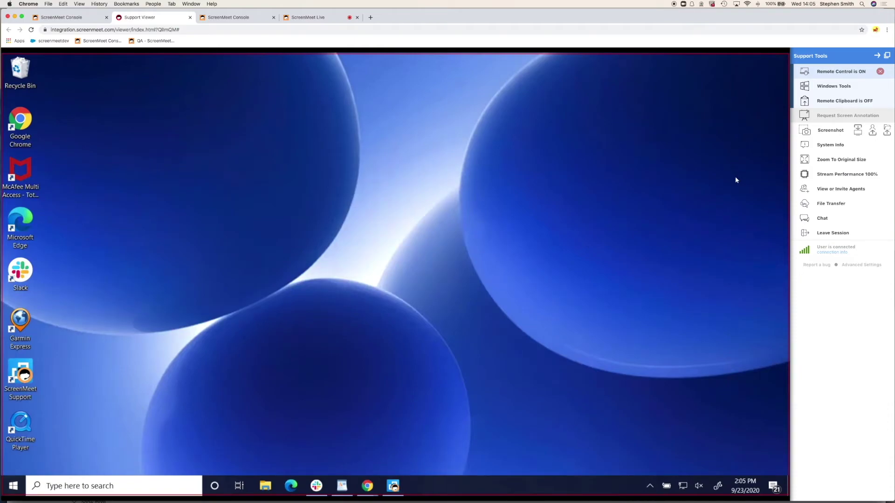
pyautogui.click(840, 190)
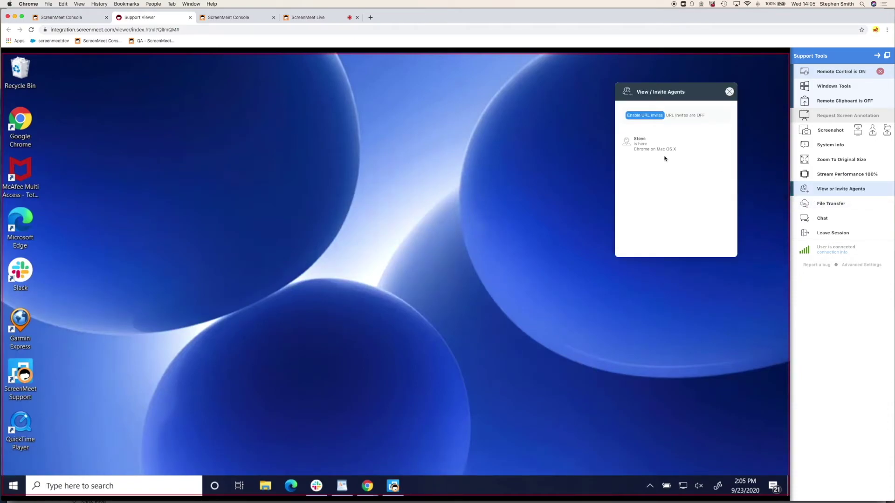
# - Enable URL invites, close the agents panel, and bring up File Transfer in Support Tools
pyautogui.click(645, 117)
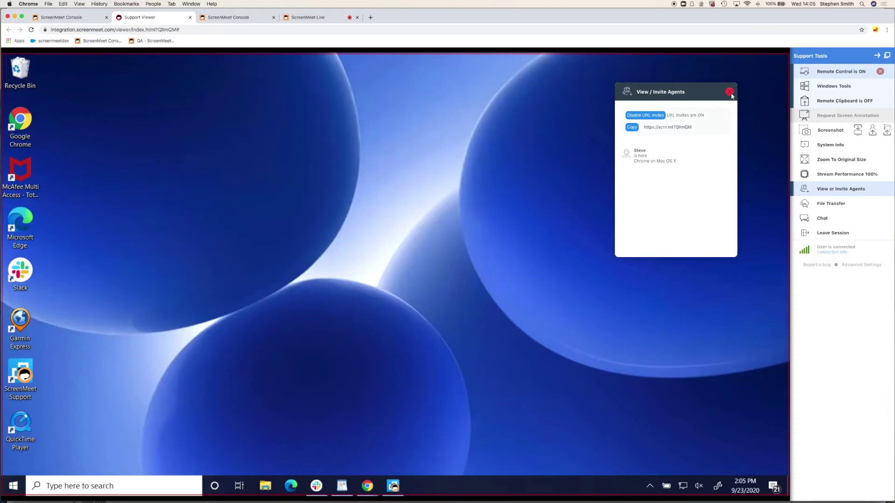
pyautogui.click(730, 95)
pyautogui.click(830, 205)
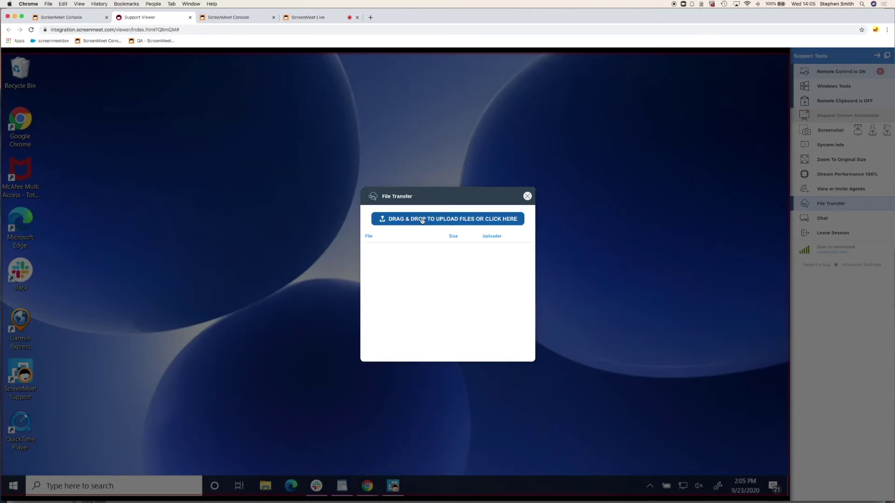
# - Upload Reset Security Token.png, accept it on the customer's PC, then close File Transfer
pyautogui.click(422, 221)
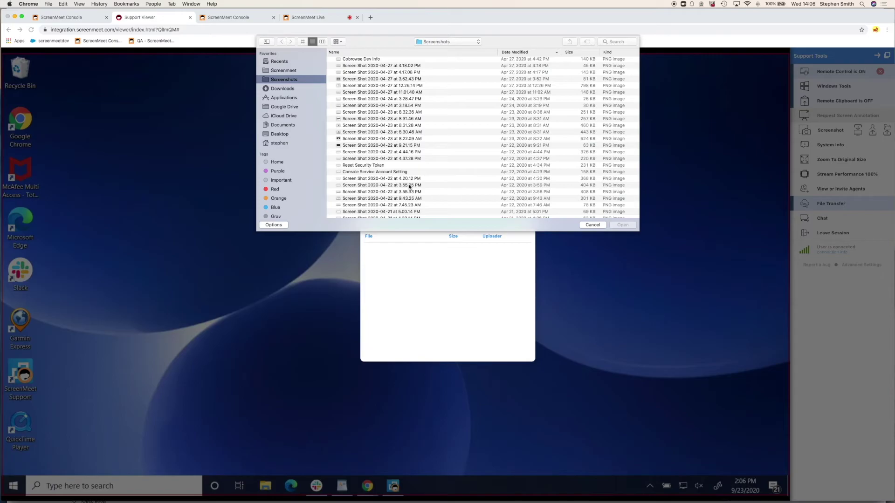
pyautogui.hscroll(1, 438, 170)
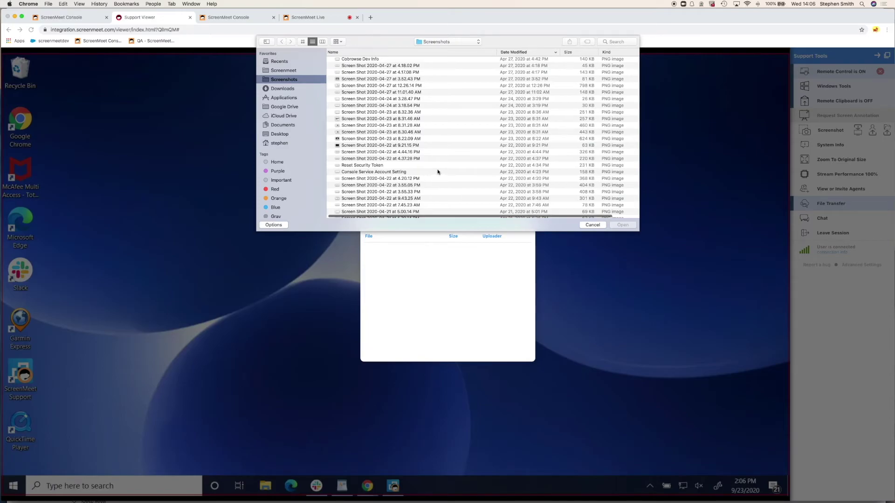
pyautogui.click(373, 166)
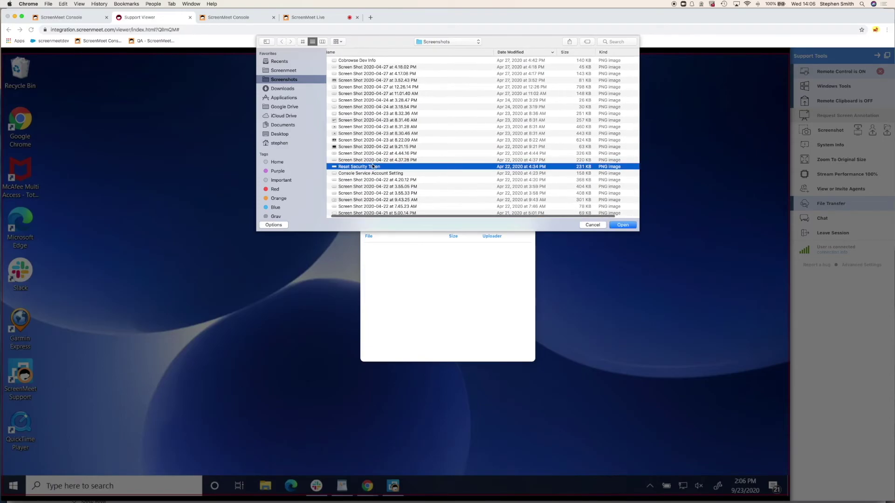
pyautogui.click(621, 225)
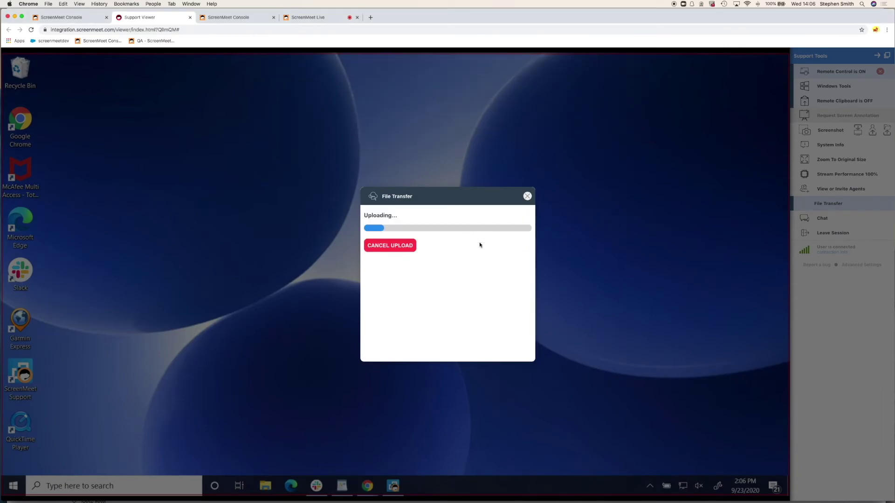
pyautogui.moveTo(480, 198); pyautogui.dragTo(681, 95)
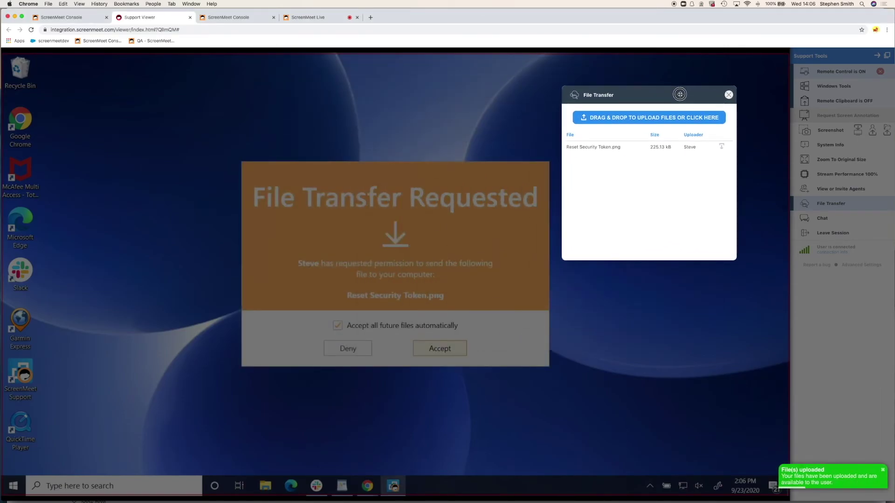
pyautogui.click(445, 351)
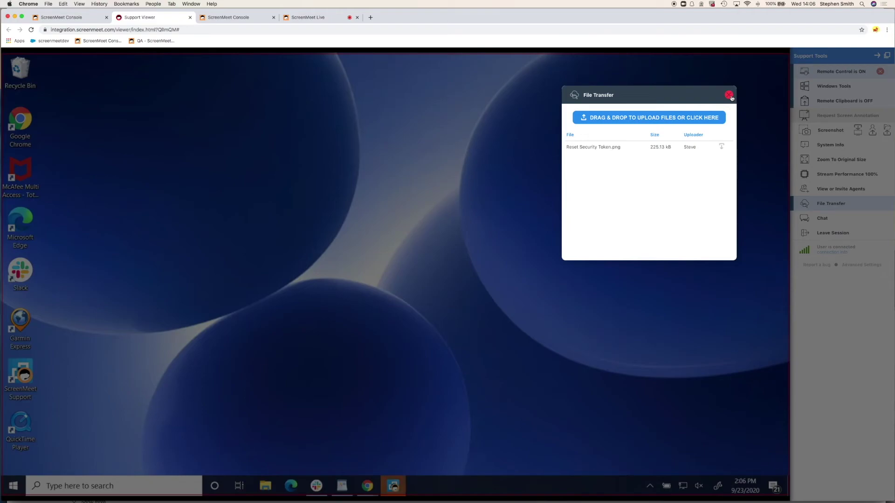
pyautogui.click(729, 95)
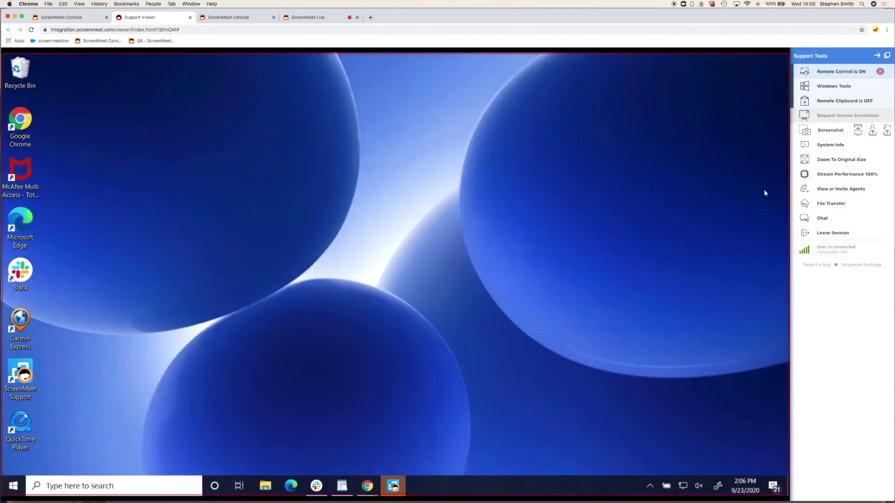
# - Open and close the chat, then choose CLOSE SESSION to end it for everyone
pyautogui.click(824, 220)
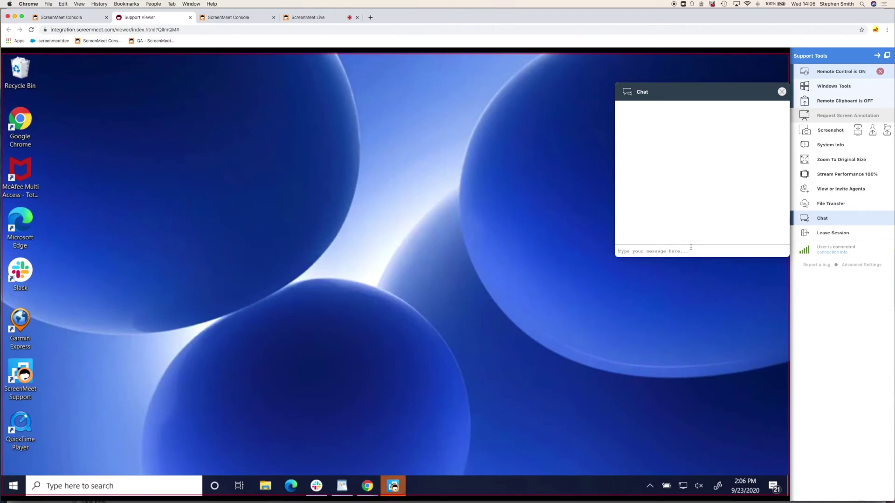
pyautogui.click(782, 92)
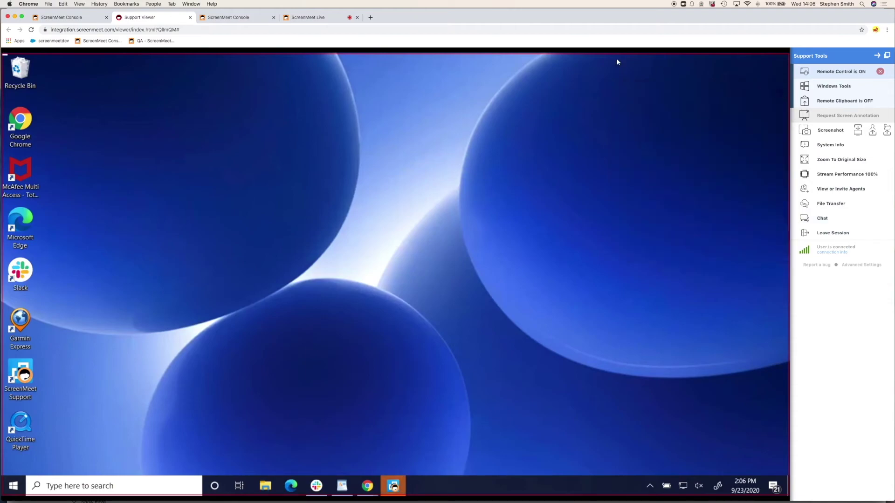
pyautogui.click(821, 236)
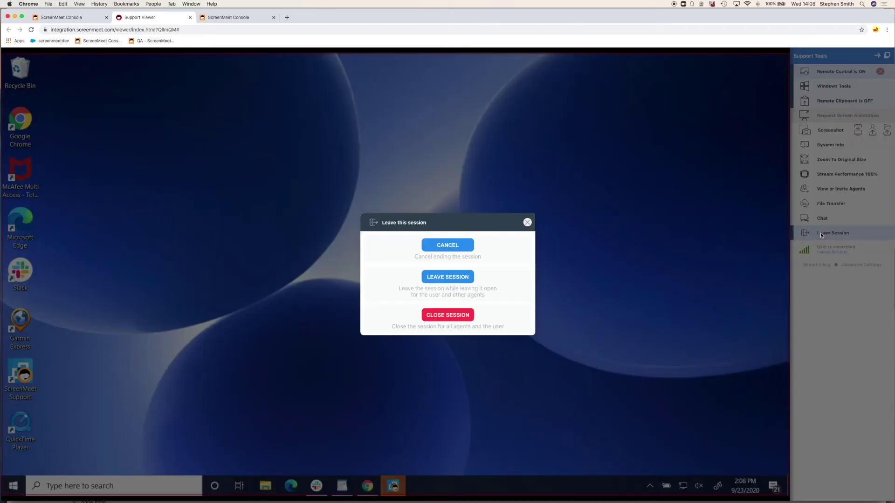
pyautogui.click(437, 317)
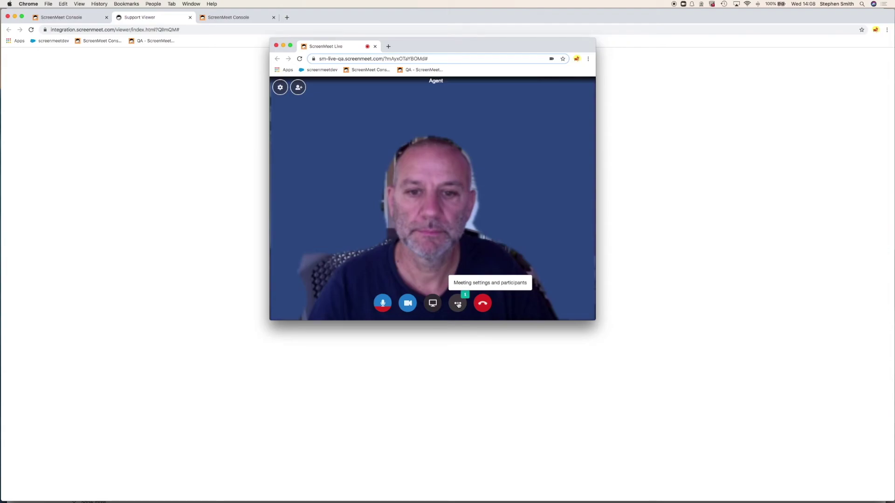
# - From Meeting settings and participants, choose New Session to open Create new Session
pyautogui.click(458, 304)
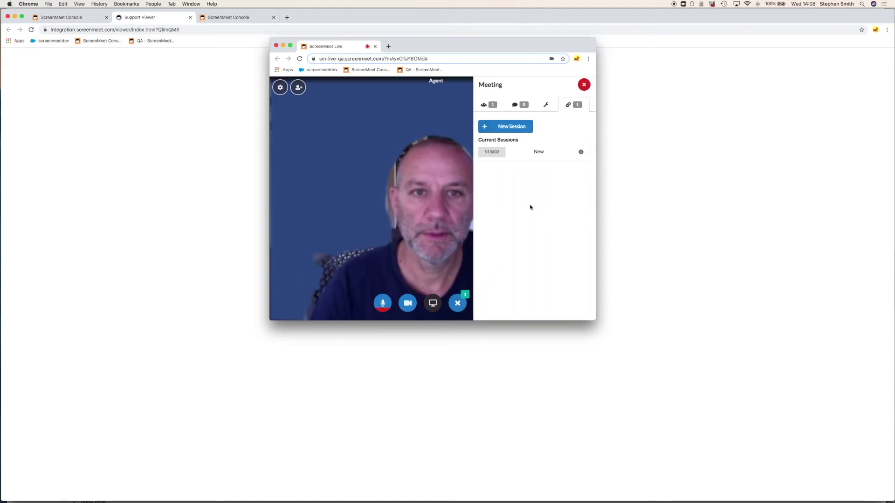
pyautogui.click(505, 130)
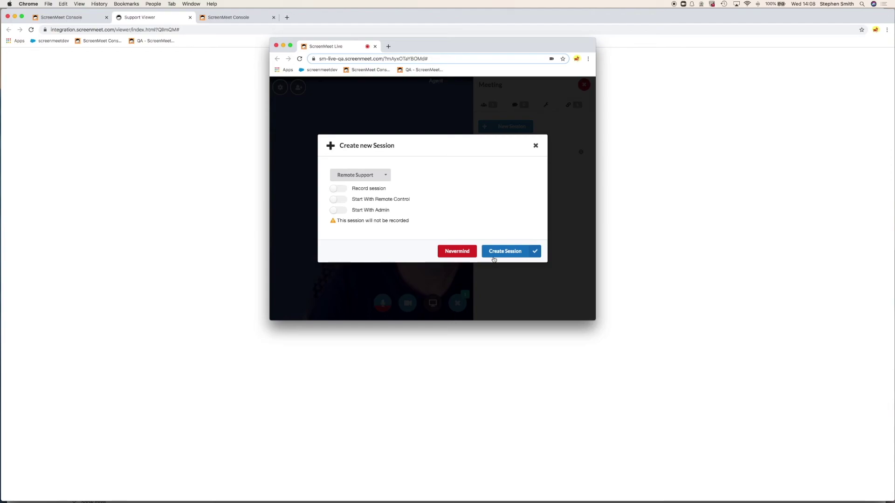
# - Create the Remote Support session, then use Send Session to Users for the meeting's participants
pyautogui.click(499, 255)
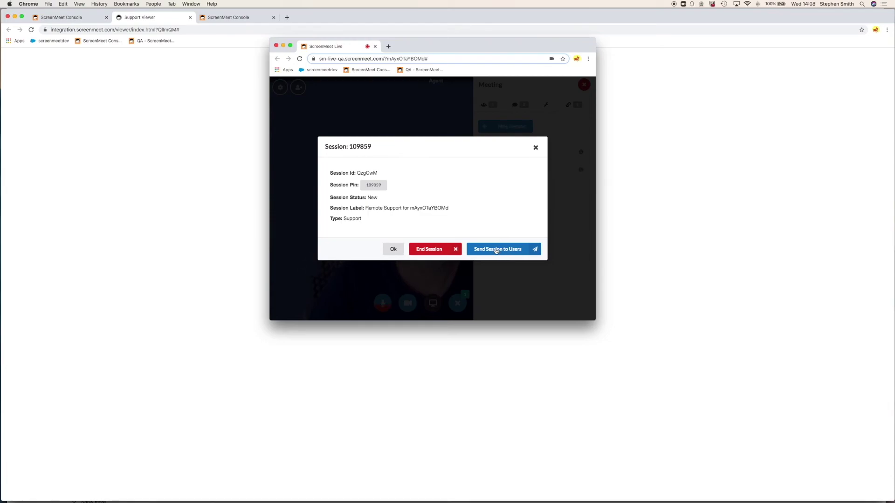
pyautogui.click(496, 251)
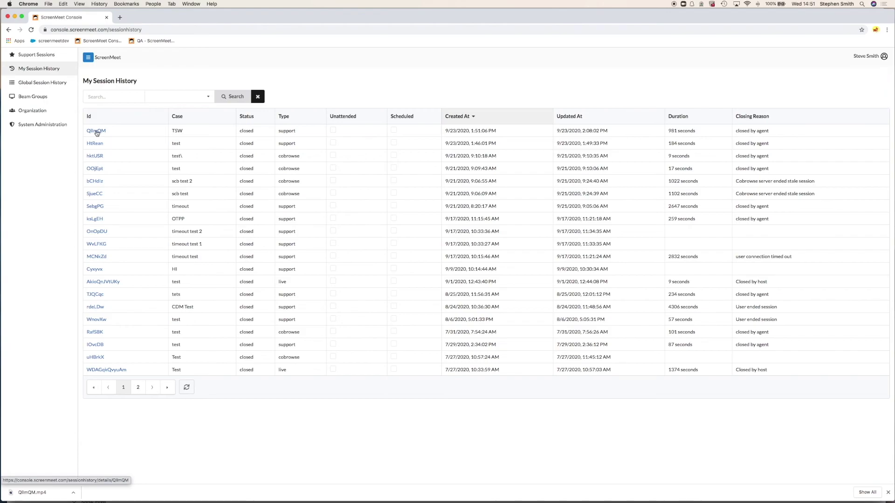
# - Open session QlImQM for case TSW, the latest entry in My Session History
pyautogui.click(97, 131)
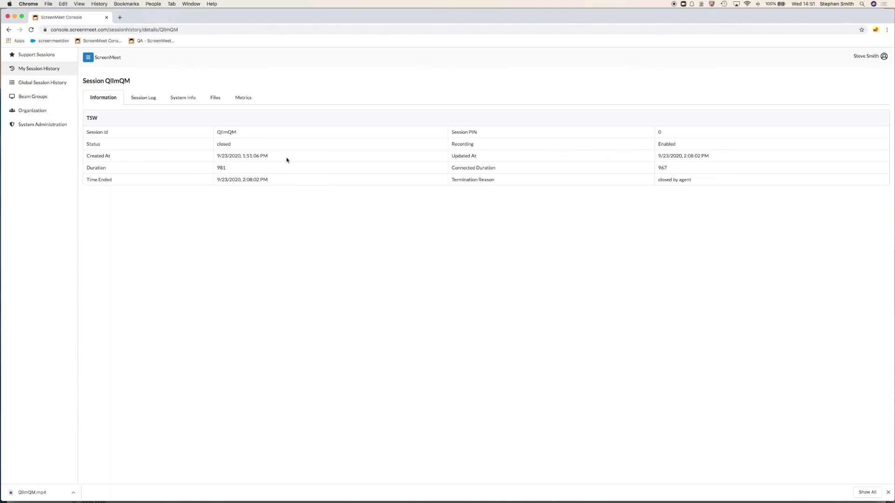
# - Show the Session Log for QlImQM, from user-connected to session-ended at 2:08:02 PM
pyautogui.click(150, 101)
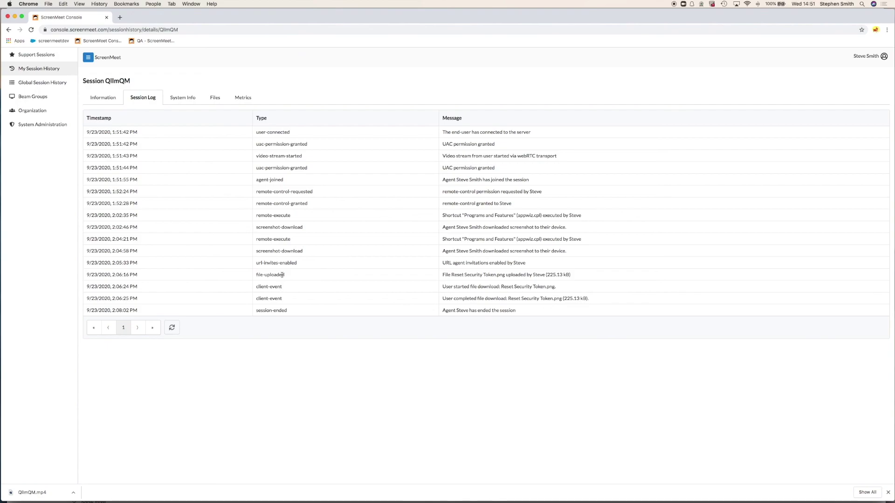
# - Check the remote computer's system info, then list QlImQM.mp4 (13.6 MB) and Reset Security Token.png (231 kB)
pyautogui.click(183, 99)
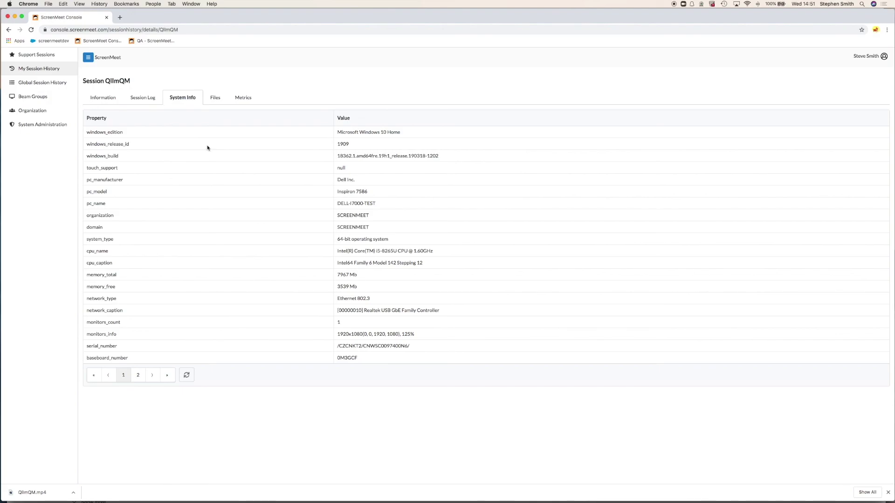
pyautogui.click(215, 98)
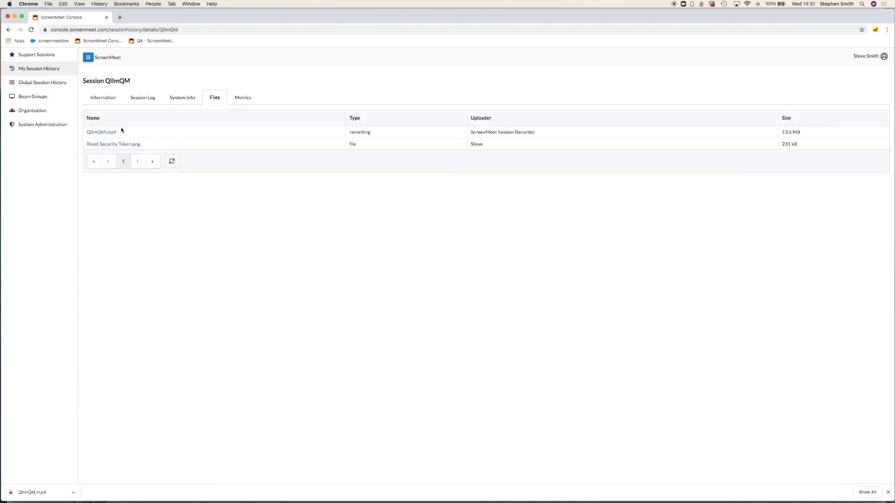